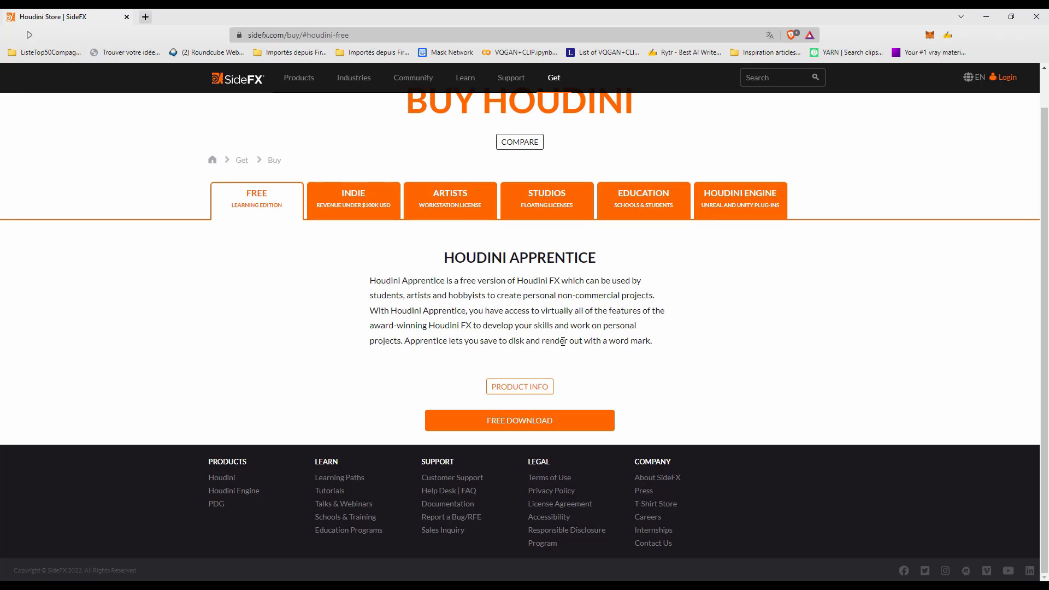
# Step: Start the free download of Houdini Apprentice from the SideFX store page
pyautogui.click(562, 420)
pyautogui.click(326, 432)
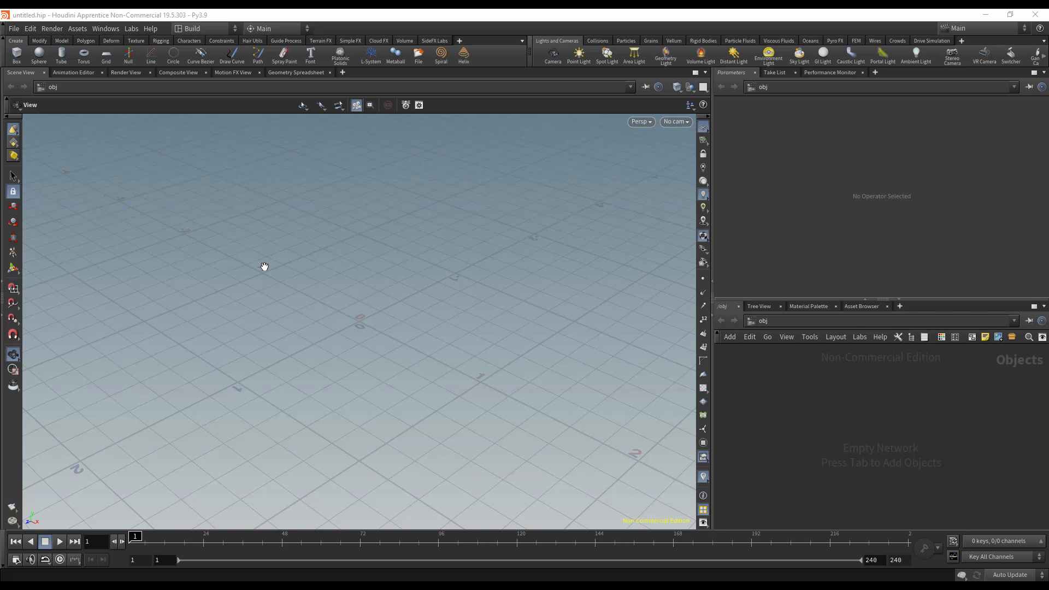
pyautogui.moveTo(767, 378); pyautogui.dragTo(985, 484)
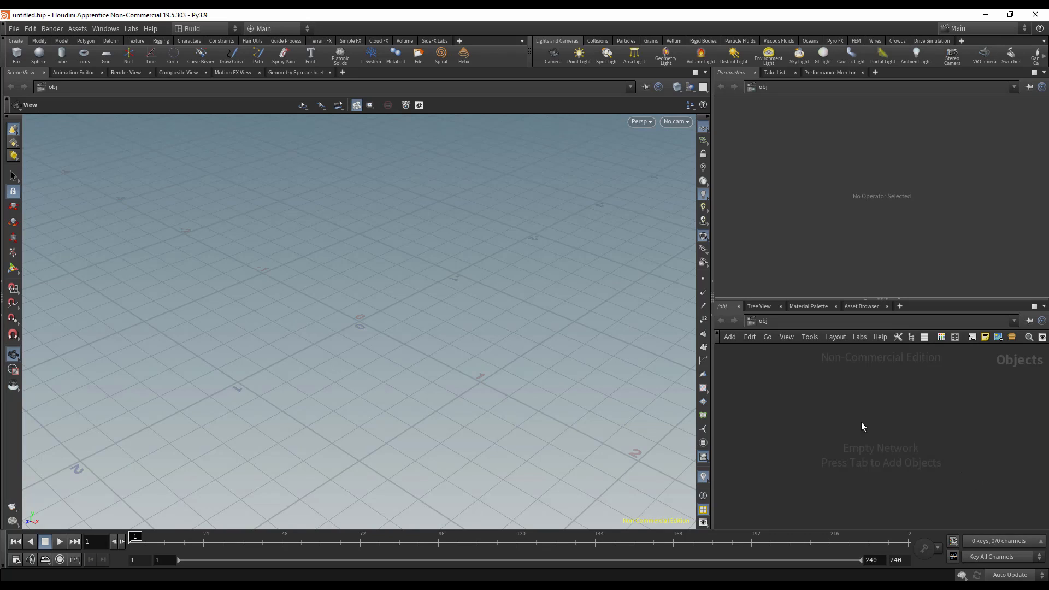
pyautogui.moveTo(755, 382); pyautogui.dragTo(1000, 488)
# Step: In Houdini, narrow the scene view to give the parameter and network panes more width
pyautogui.moveTo(713, 249); pyautogui.dragTo(542, 278)
pyautogui.click(542, 279)
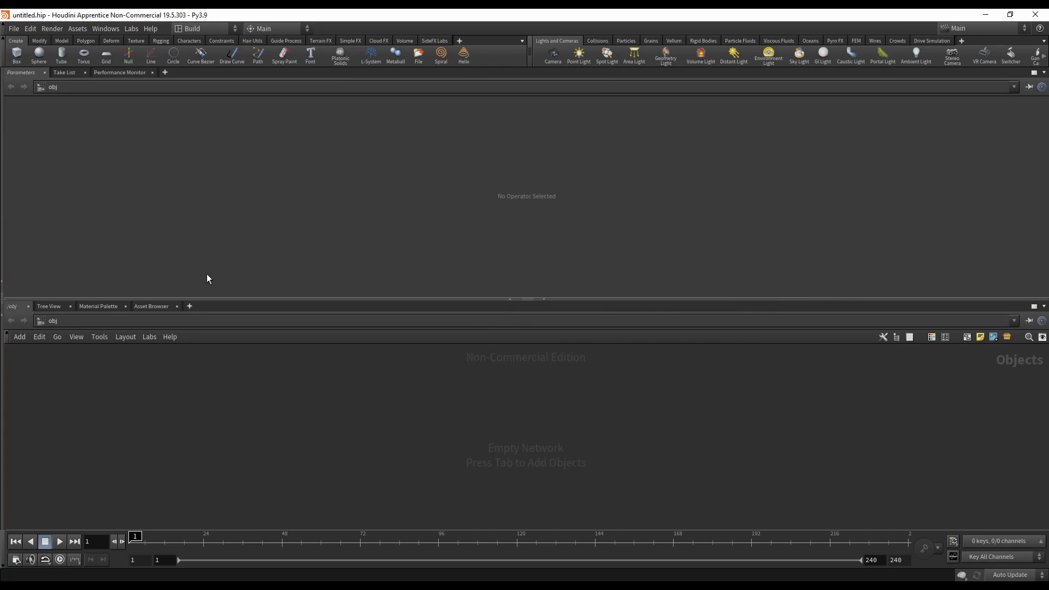
pyautogui.click(3, 281)
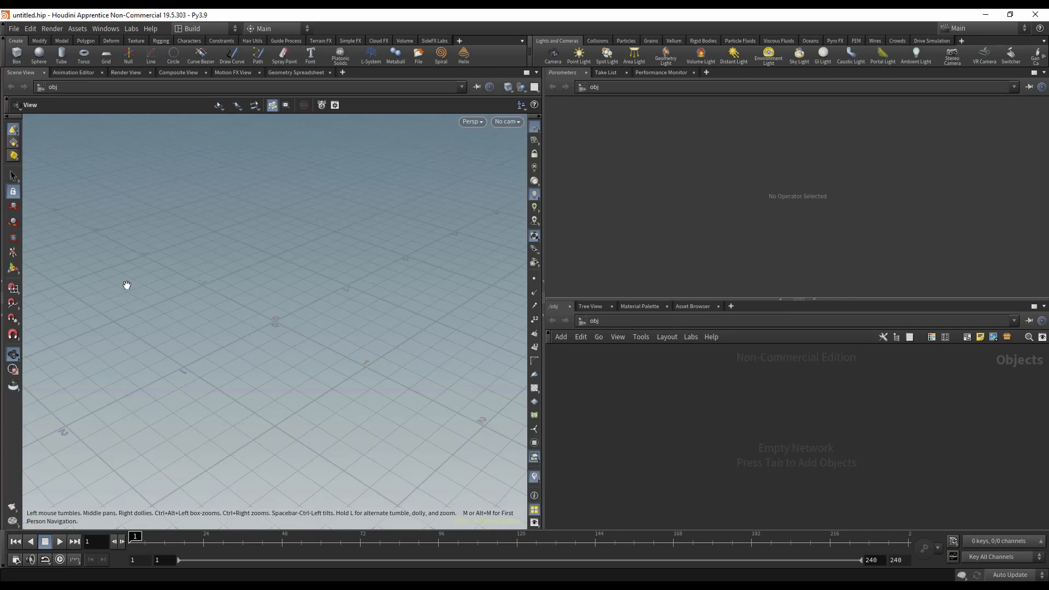
pyautogui.moveTo(544, 374); pyautogui.dragTo(585, 380)
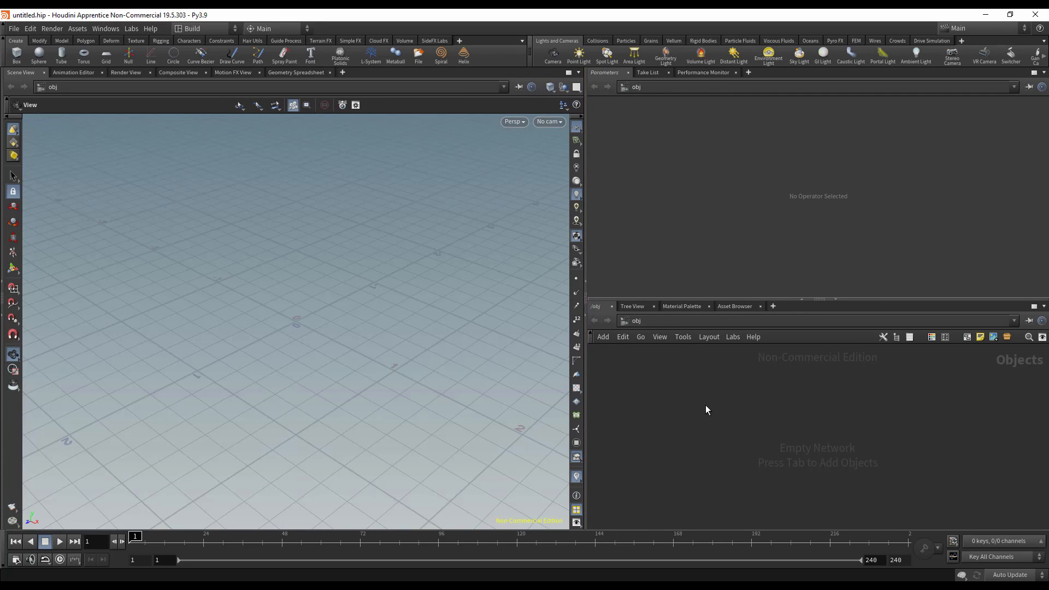
# Step: Add a Sphere primitive to the object network and place its node near the middle of the empty network
pyautogui.press('Tab')
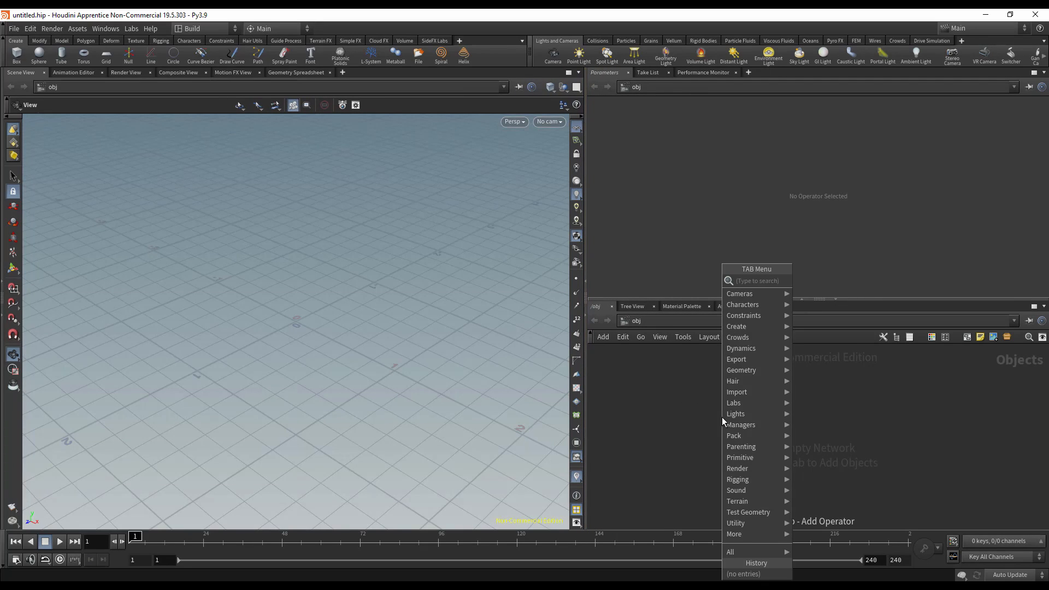
pyautogui.moveTo(747, 298)
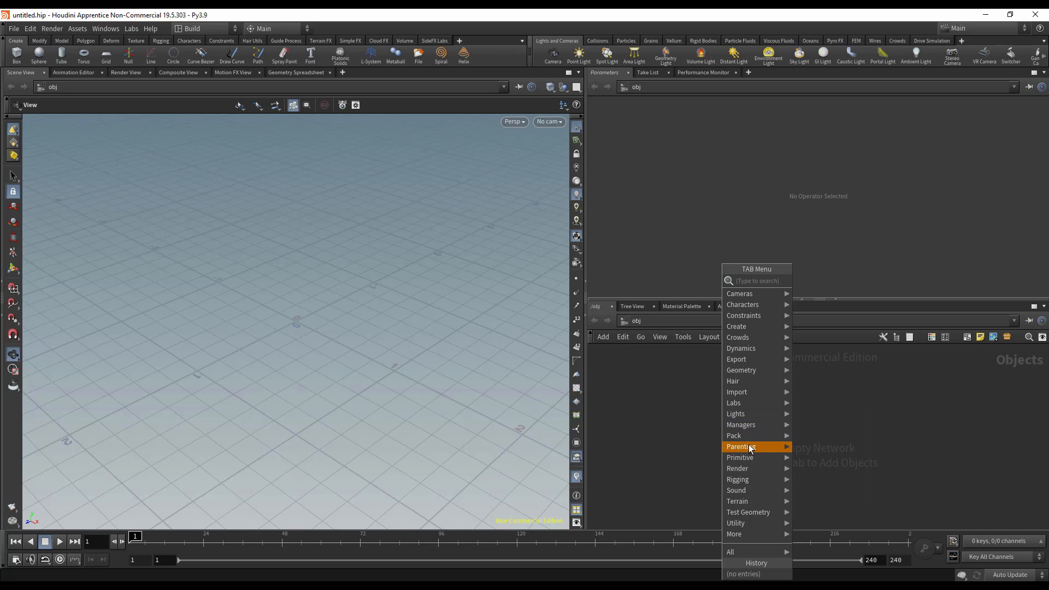
pyautogui.moveTo(751, 457)
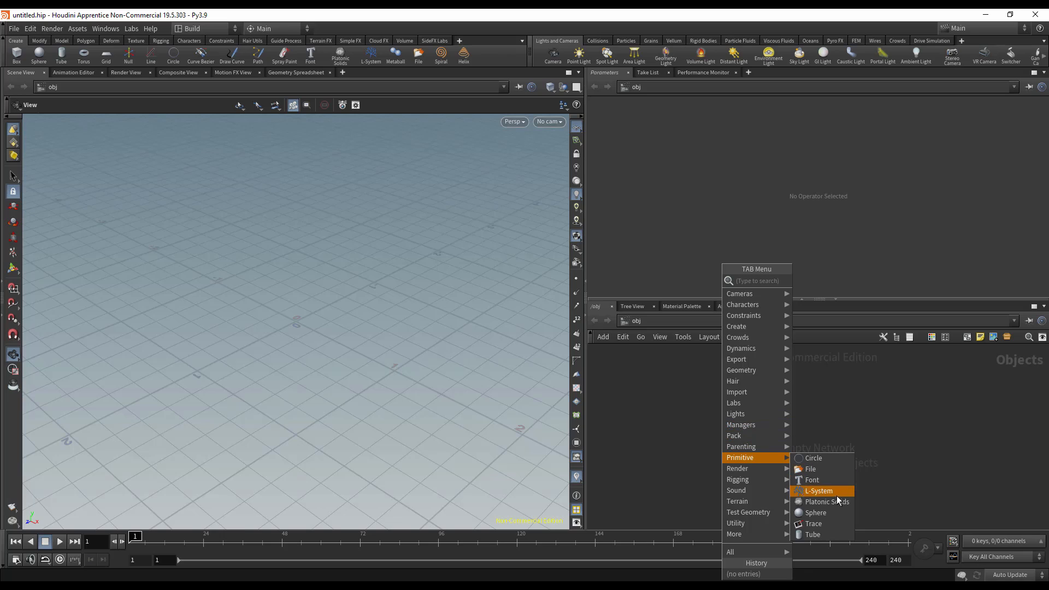
pyautogui.click(838, 511)
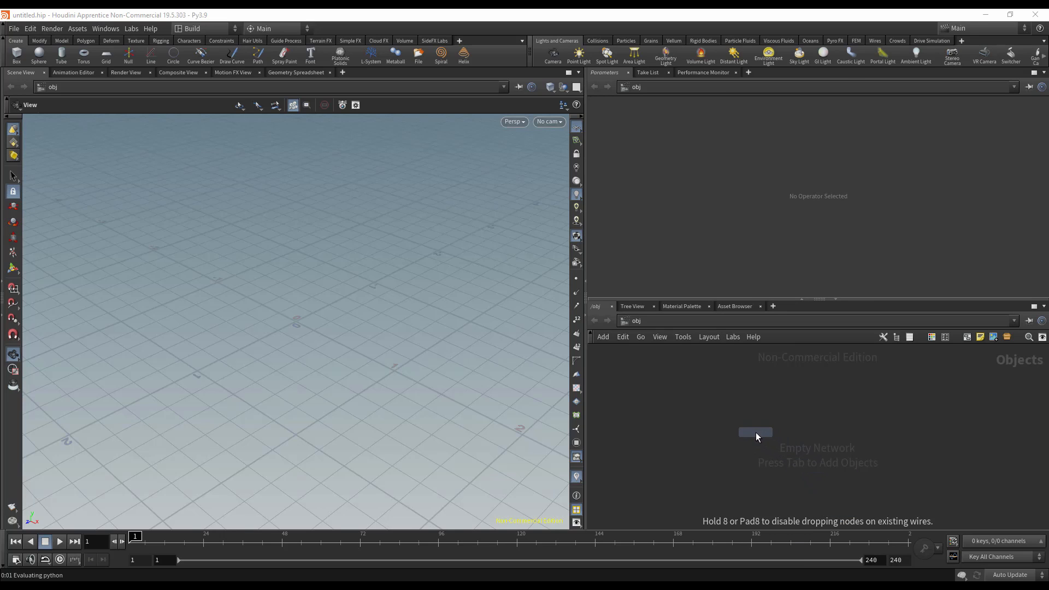
pyautogui.click(755, 432)
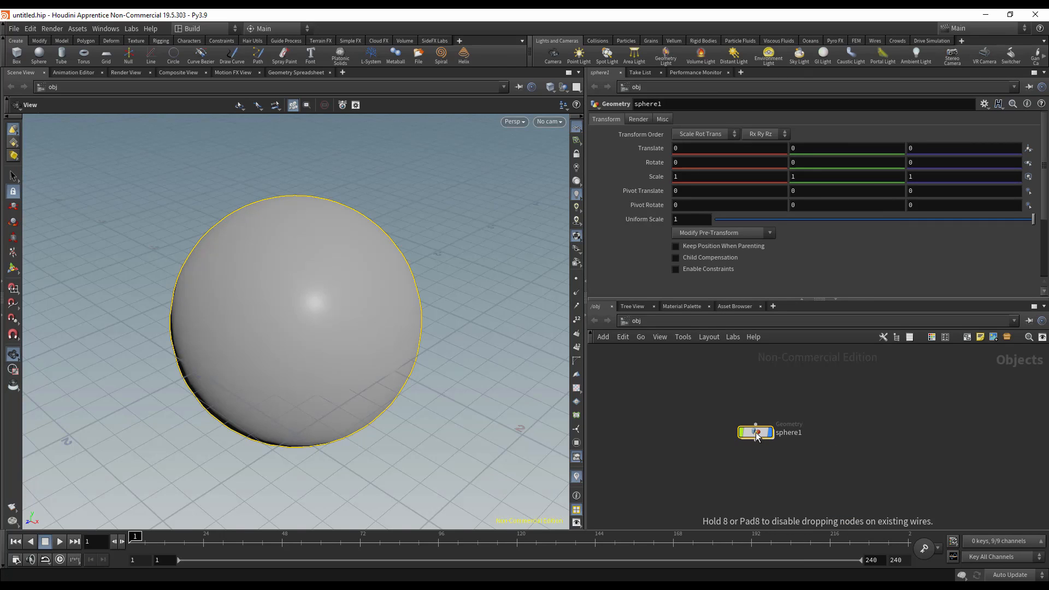
pyautogui.moveTo(698, 403); pyautogui.dragTo(827, 462)
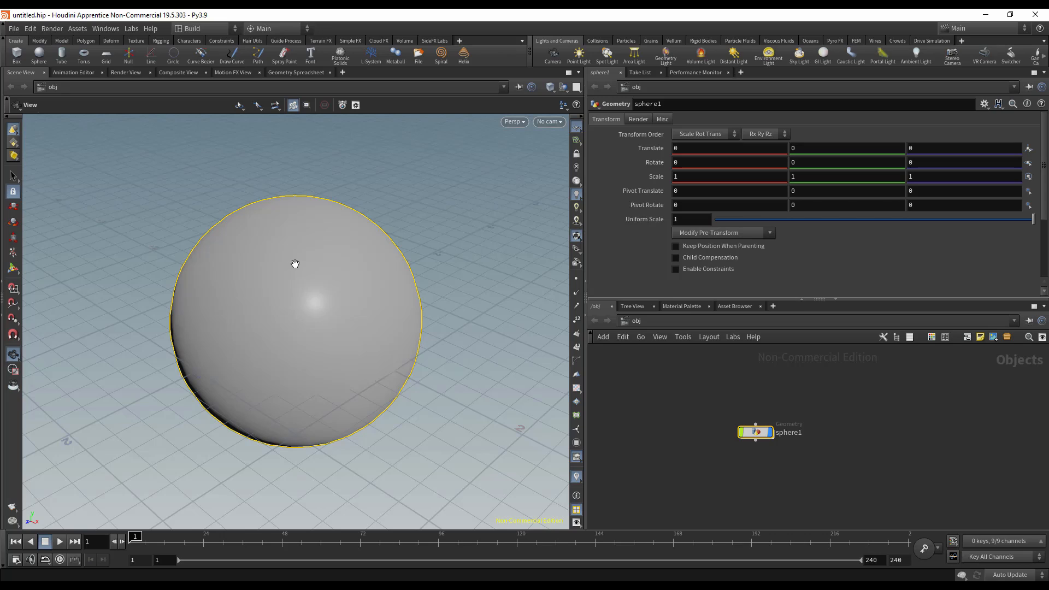
# Step: Examine the sphere in the scene view from farther away and from another angle, and frame it again
pyautogui.click(13, 352)
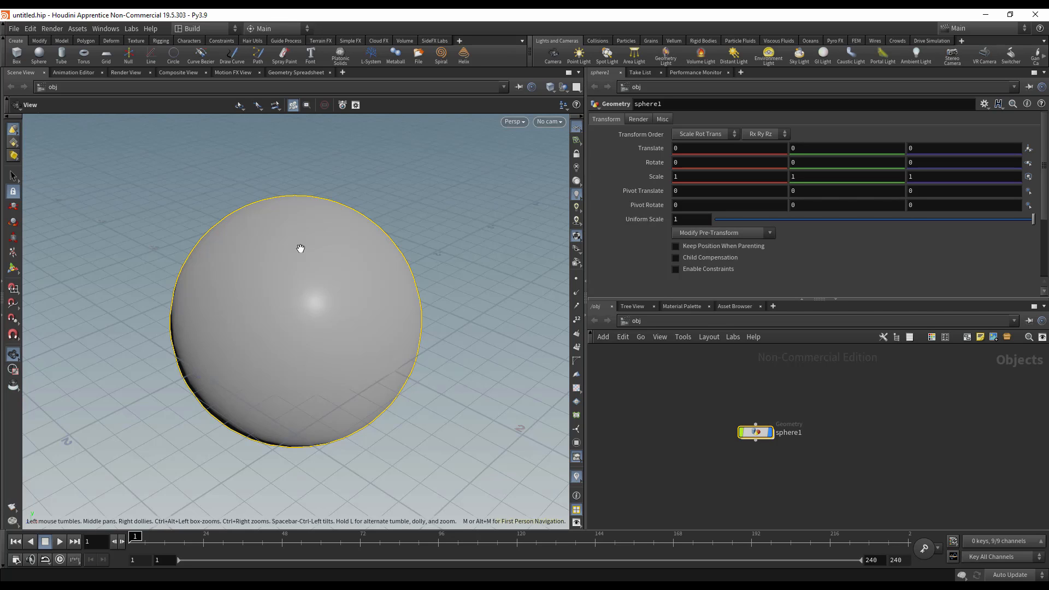
pyautogui.moveTo(301, 248); pyautogui.dragTo(334, 504, button='right')
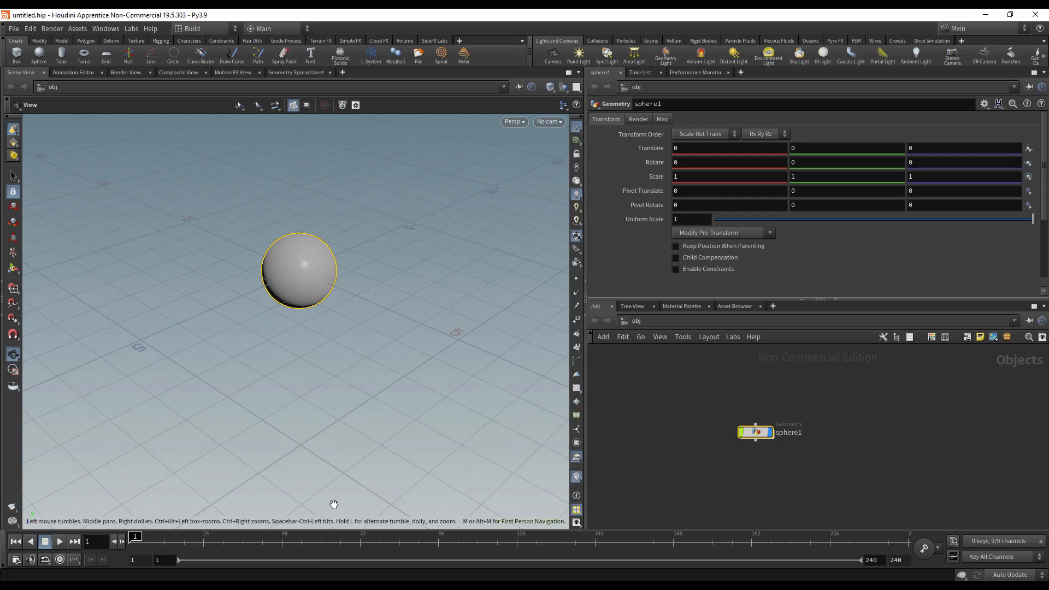
pyautogui.moveTo(300, 269); pyautogui.dragTo(484, 368)
pyautogui.hotkey('space', 'g')
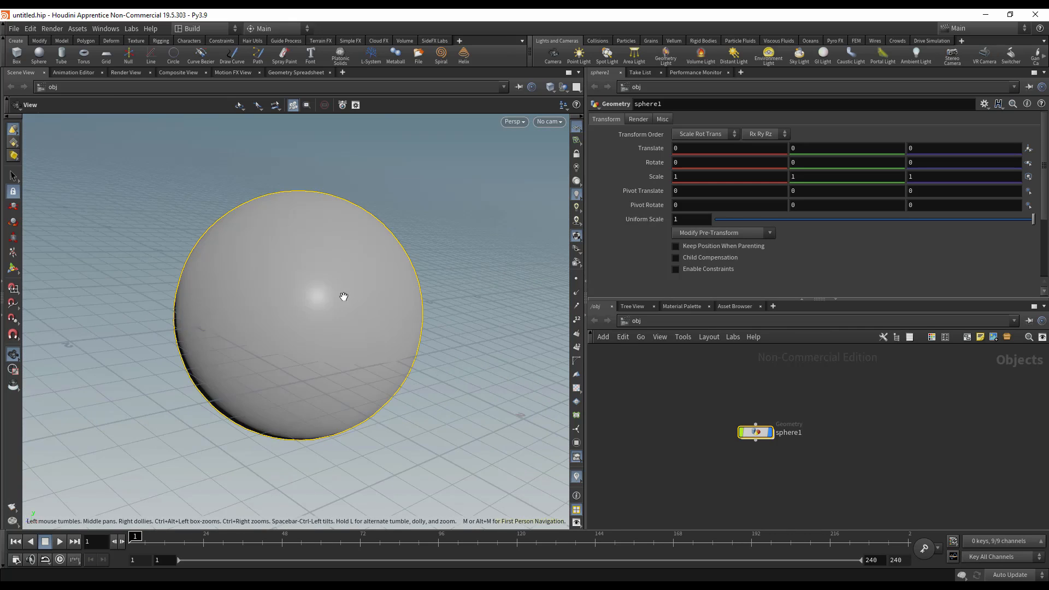
# Step: Try moving the sphere with its transform handle and undo the moves
pyautogui.click(14, 269)
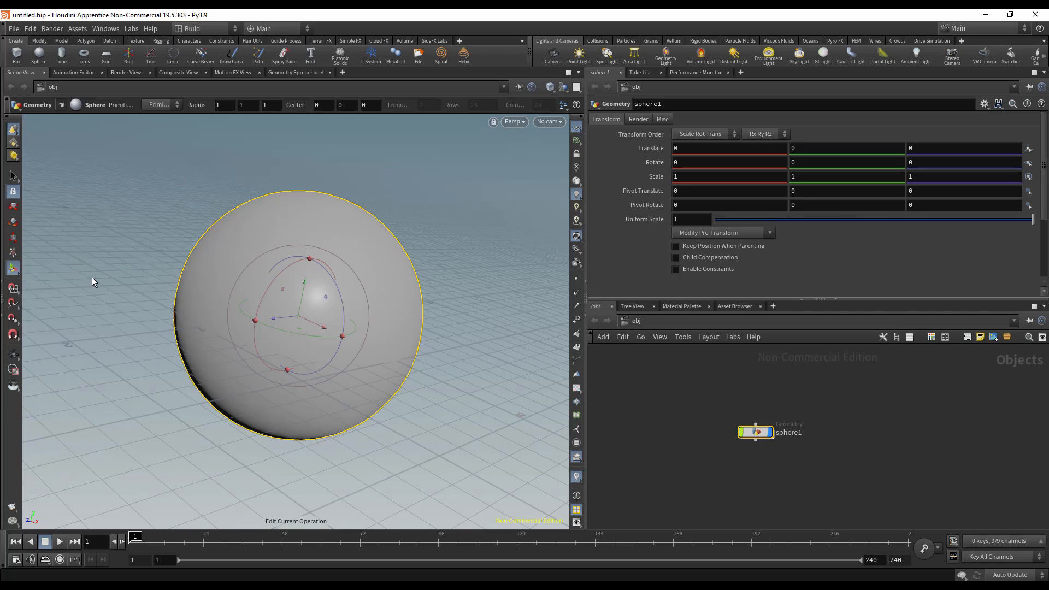
pyautogui.moveTo(131, 131)
pyautogui.mouseDown(button='middle')
pyautogui.moveTo(126, 171)
pyautogui.moveTo(254, 155)
pyautogui.moveTo(140, 138)
pyautogui.mouseUp(button='middle')
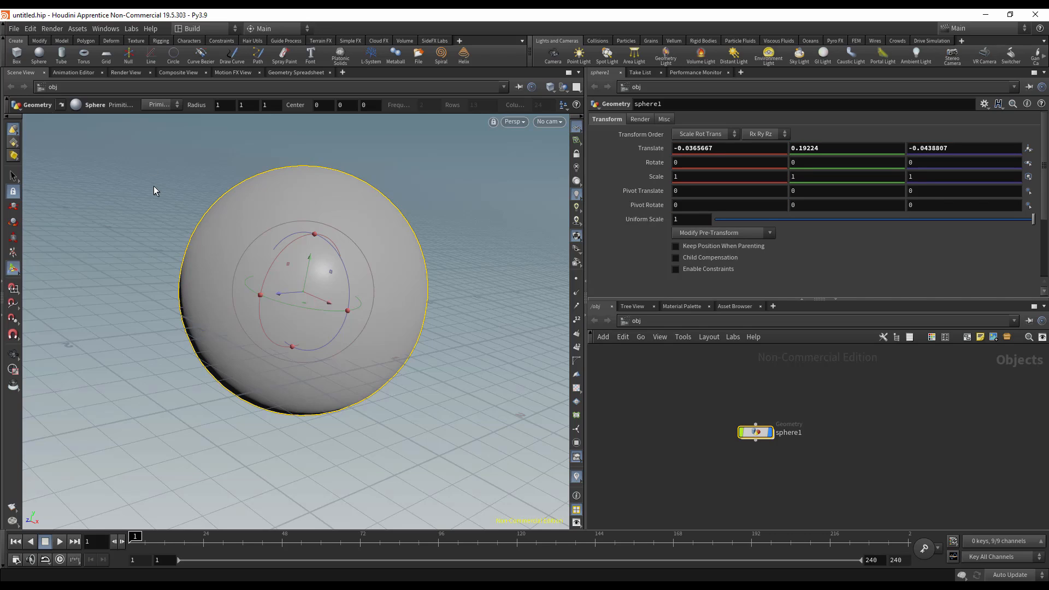
pyautogui.hotkey('ctrl', 'z')
pyautogui.moveTo(342, 316); pyautogui.dragTo(403, 344)
pyautogui.hotkey('ctrl', 'z')
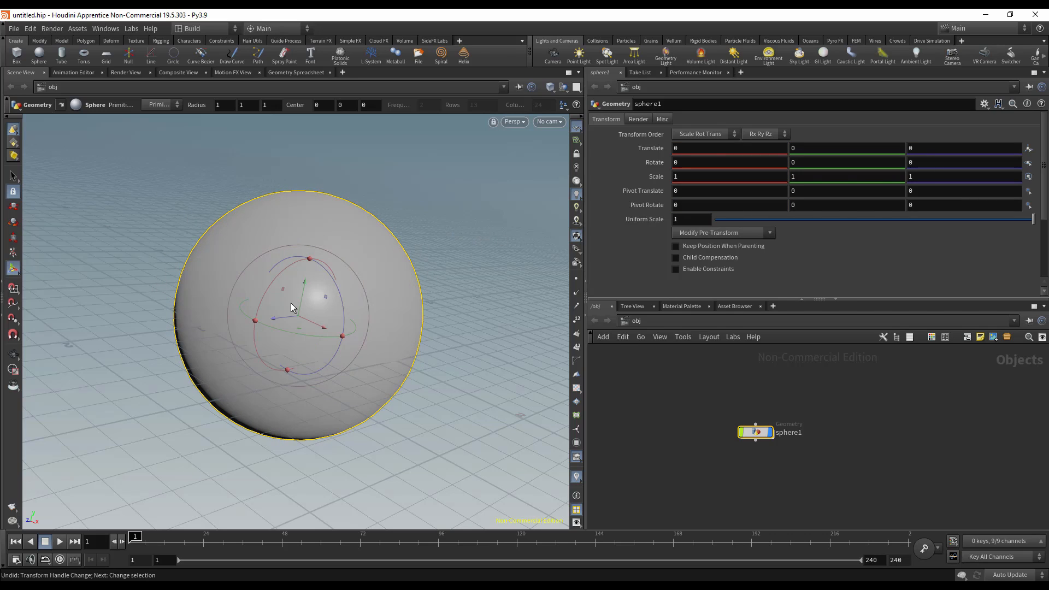
# Step: Try moving the sphere along Z to about -1.17 and back to about -0.05, and adjust its Y translation
pyautogui.moveTo(291, 307); pyautogui.dragTo(379, 298)
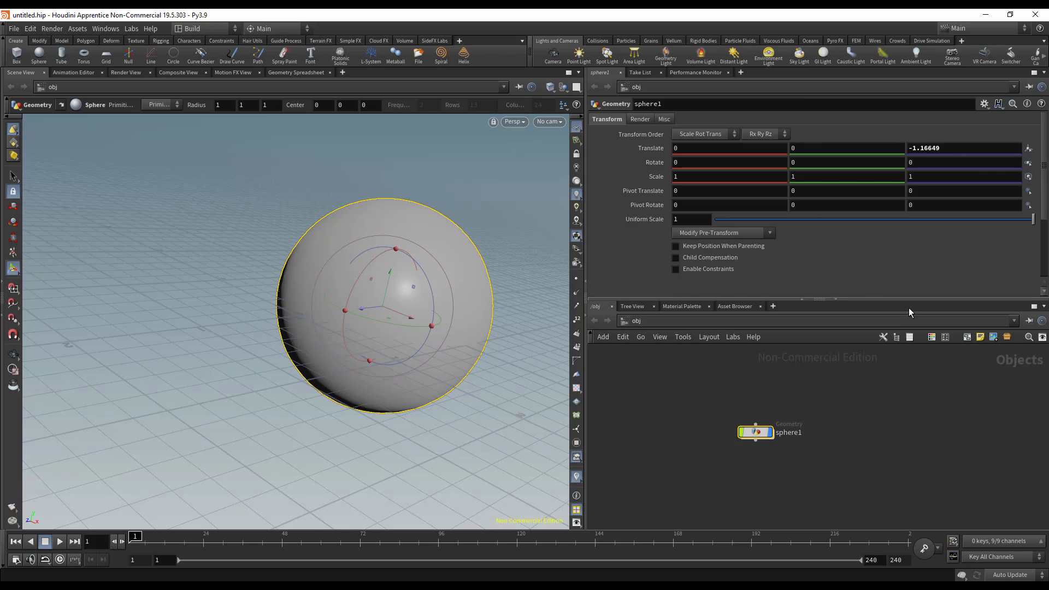
pyautogui.moveTo(949, 150)
pyautogui.mouseDown(button='middle')
pyautogui.moveTo(1010, 146)
pyautogui.moveTo(929, 146)
pyautogui.moveTo(949, 146)
pyautogui.moveTo(929, 169)
pyautogui.moveTo(846, 176)
pyautogui.moveTo(946, 176)
pyautogui.moveTo(885, 169)
pyautogui.moveTo(949, 158)
pyautogui.mouseUp(button='middle')
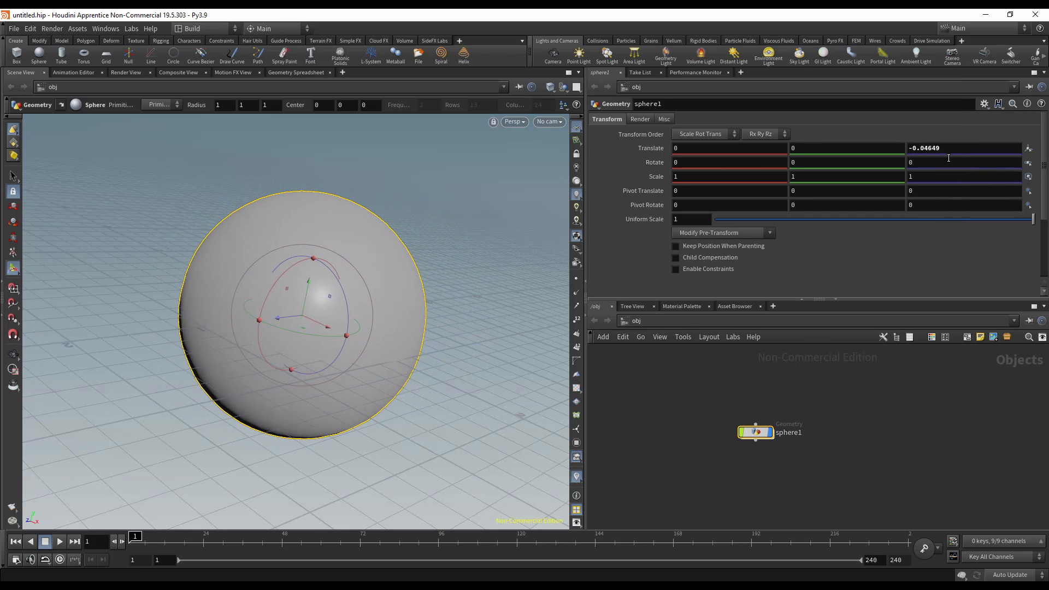
pyautogui.moveTo(844, 147); pyautogui.dragTo(889, 146, button='middle')
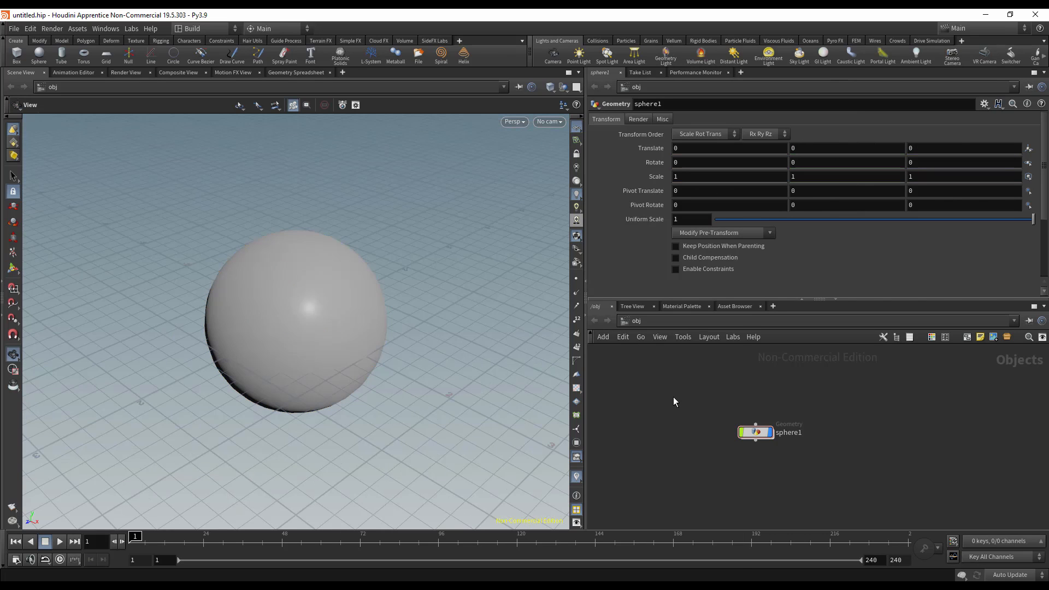
# Step: Add a Tube primitive to the object network and place its node just below the sphere node
pyautogui.press('Tab')
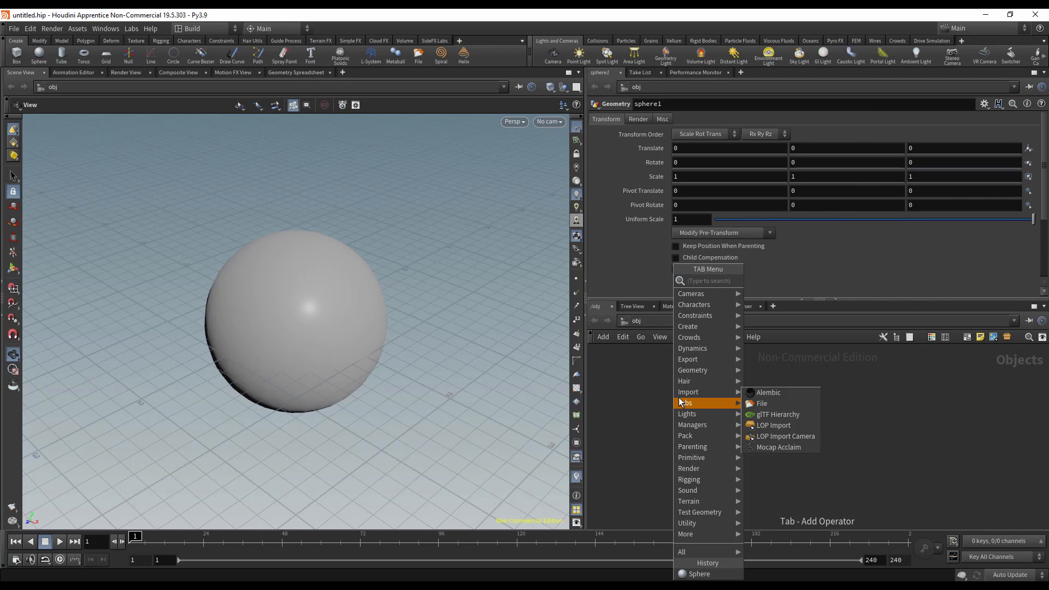
pyautogui.click(776, 529)
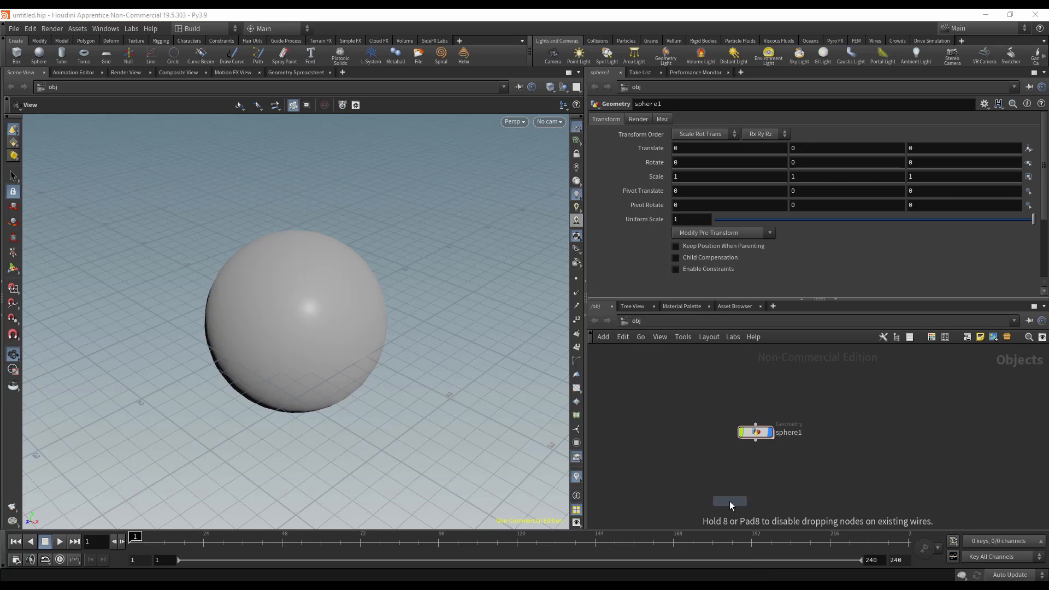
pyautogui.click(760, 473)
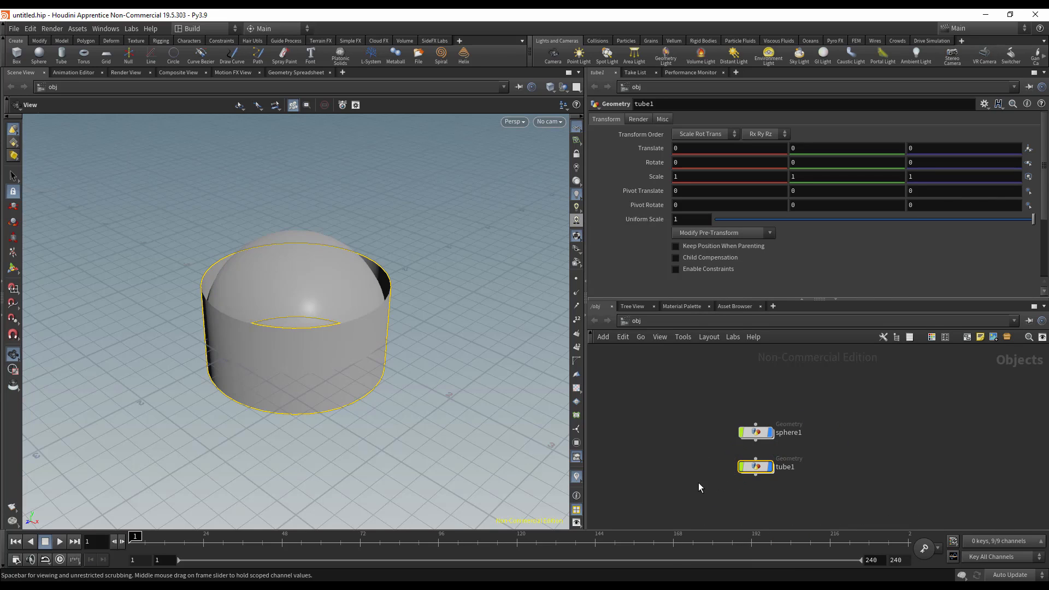
pyautogui.moveTo(699, 482); pyautogui.dragTo(812, 457)
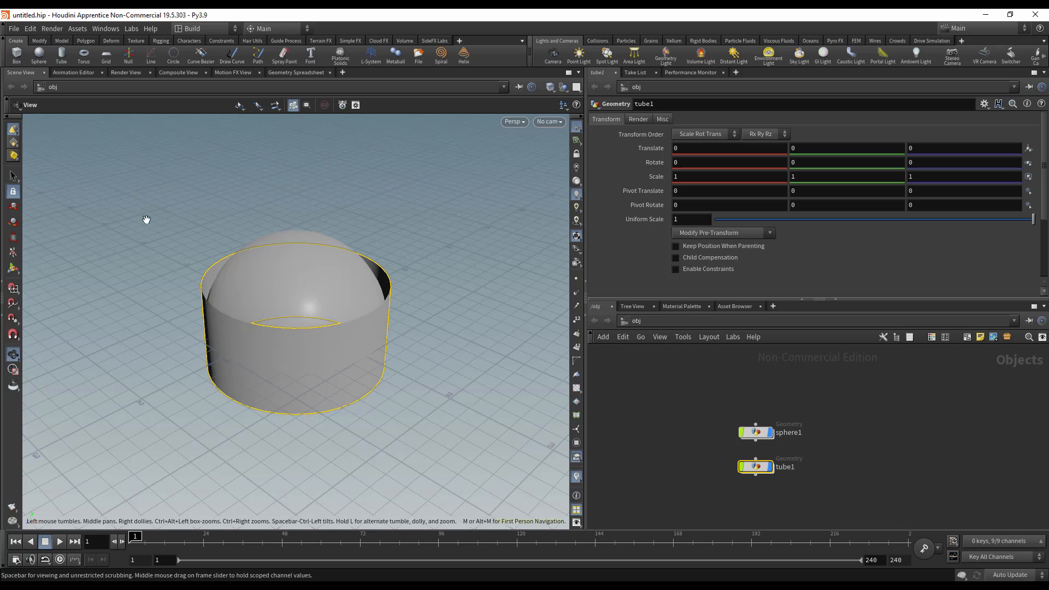
# Step: Move the tube away from the sphere to a Z translation of -2.8, and delete the tube
pyautogui.middleClick(905, 152)
pyautogui.moveTo(905, 151); pyautogui.dragTo(554, 227, button='middle')
pyautogui.moveTo(554, 227); pyautogui.dragTo(397, 322)
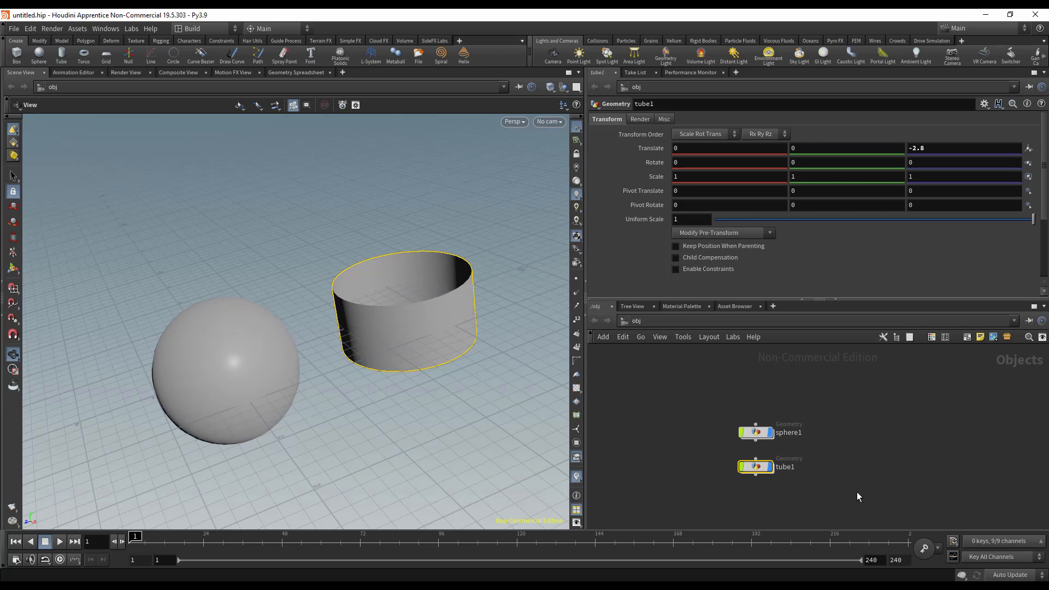
pyautogui.press('Delete')
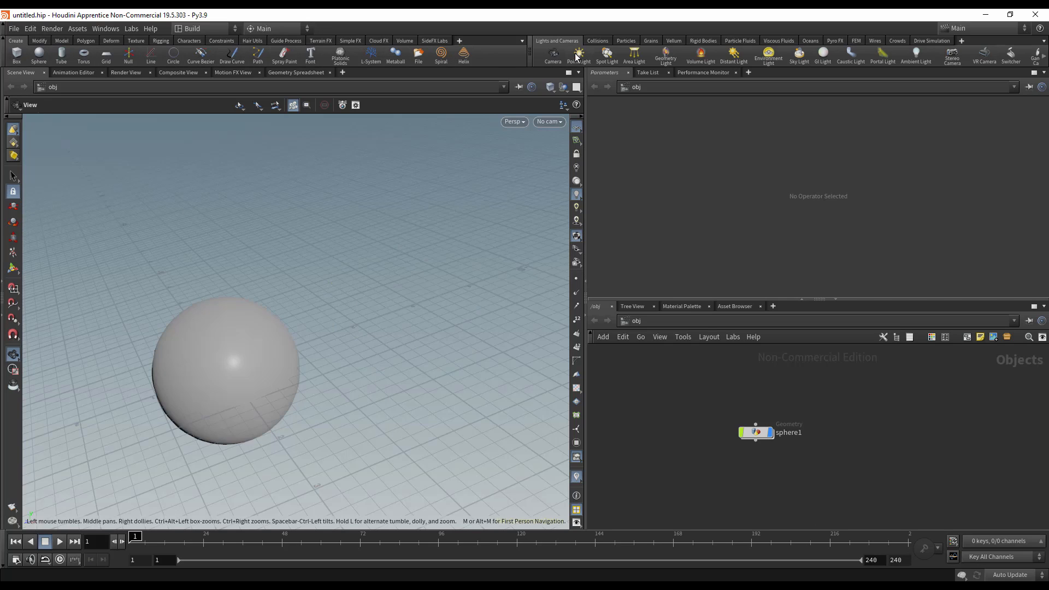
pyautogui.click(85, 43)
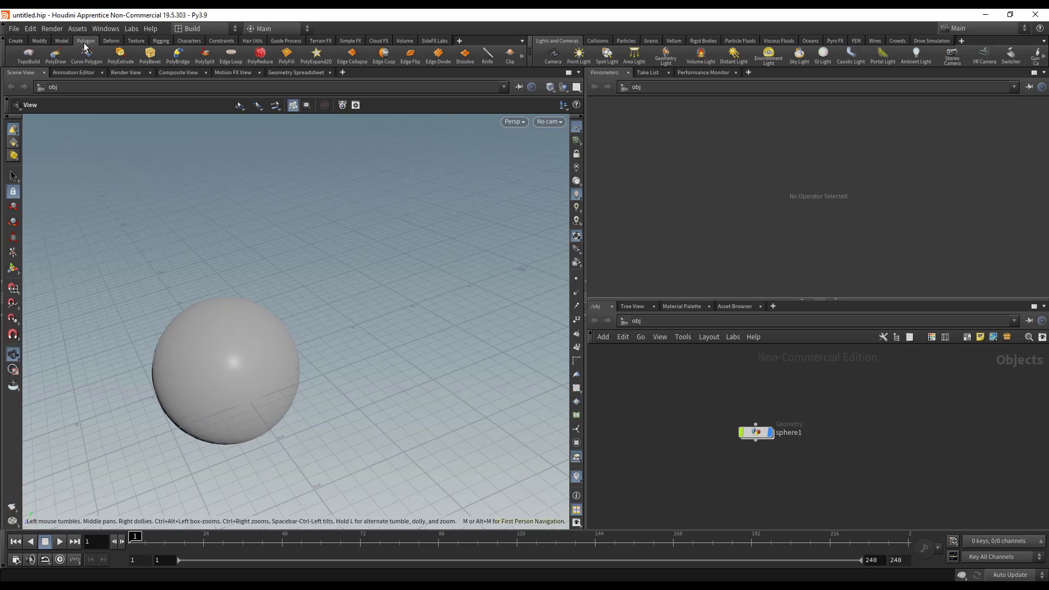
pyautogui.click(111, 42)
pyautogui.click(132, 42)
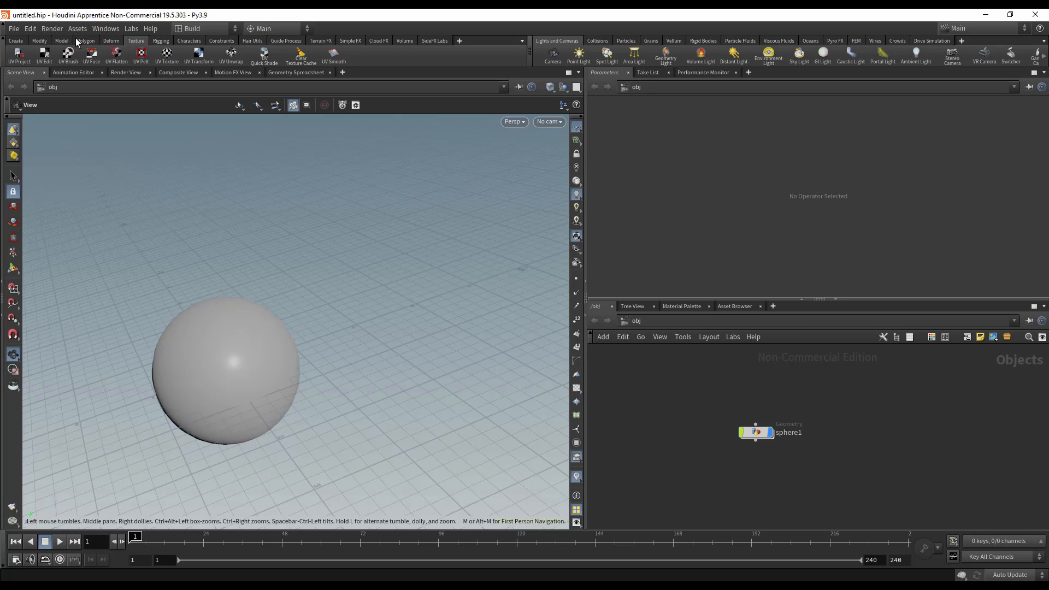
# Step: Create a grid at the origin with the Grid shelf tool and delete it
pyautogui.click(16, 42)
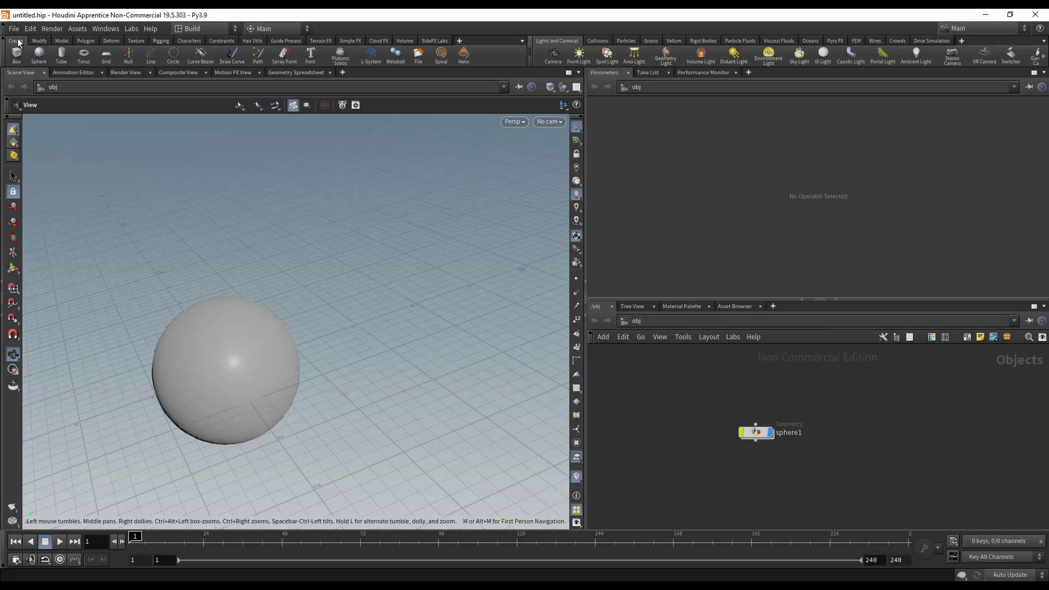
pyautogui.click(105, 55)
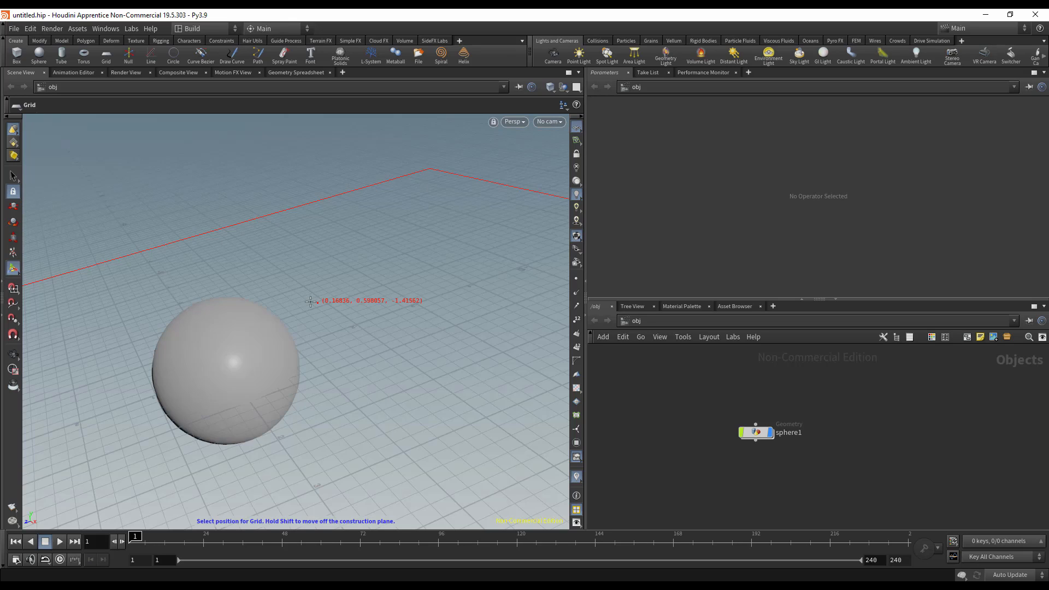
pyautogui.press('Return')
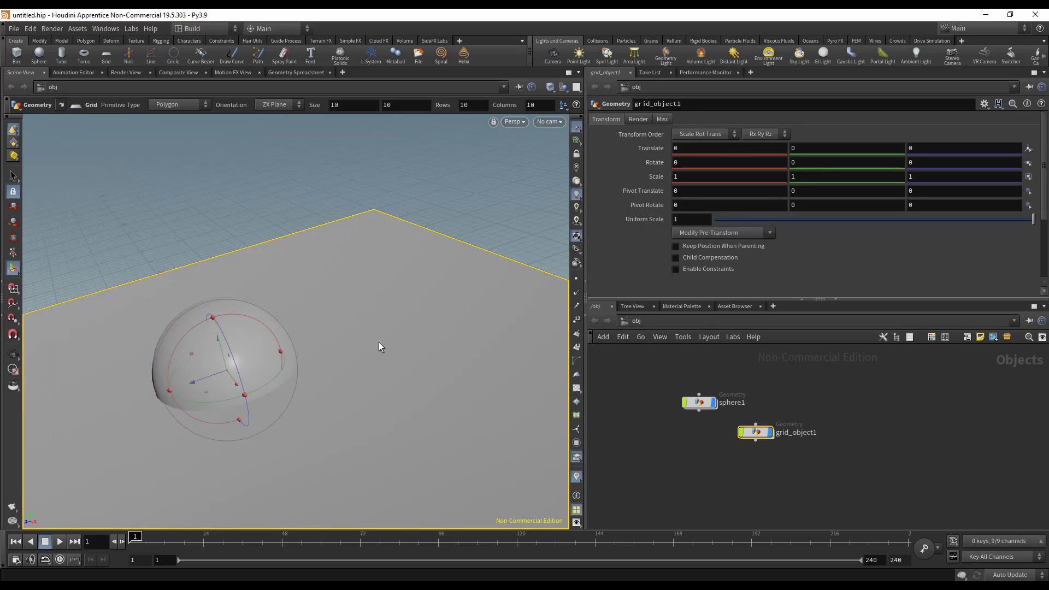
pyautogui.press('Delete')
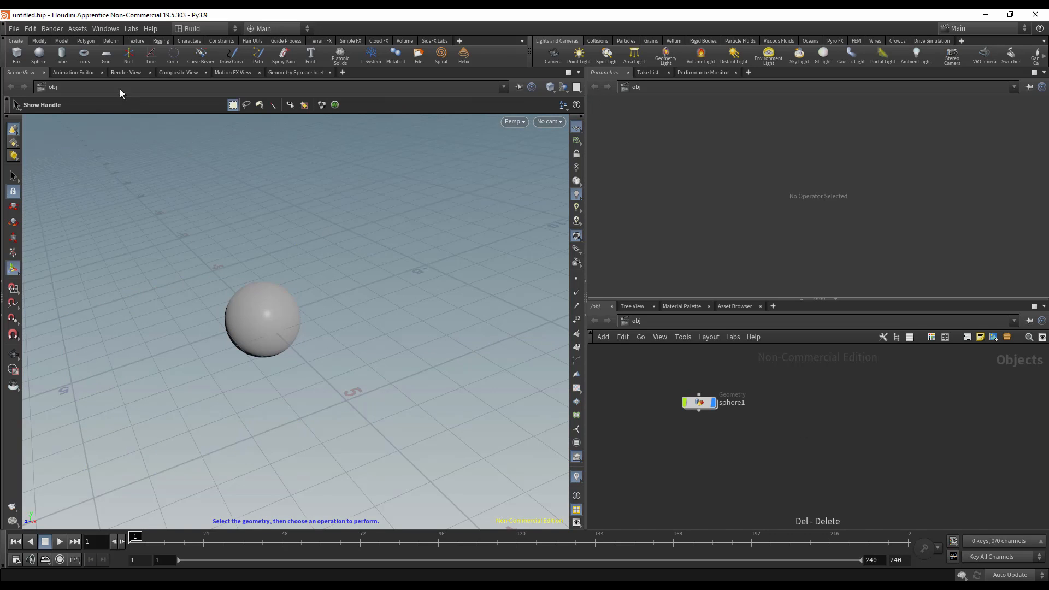
# Step: Create a box, a grid and a torus at the origin with the shelf tools
pyautogui.click(17, 54)
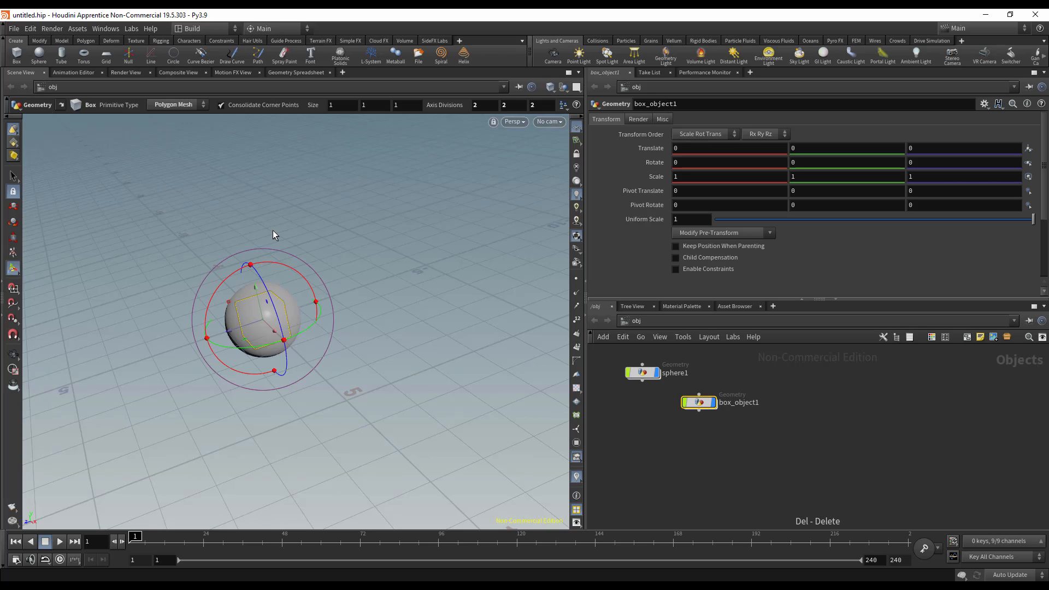
pyautogui.click(107, 55)
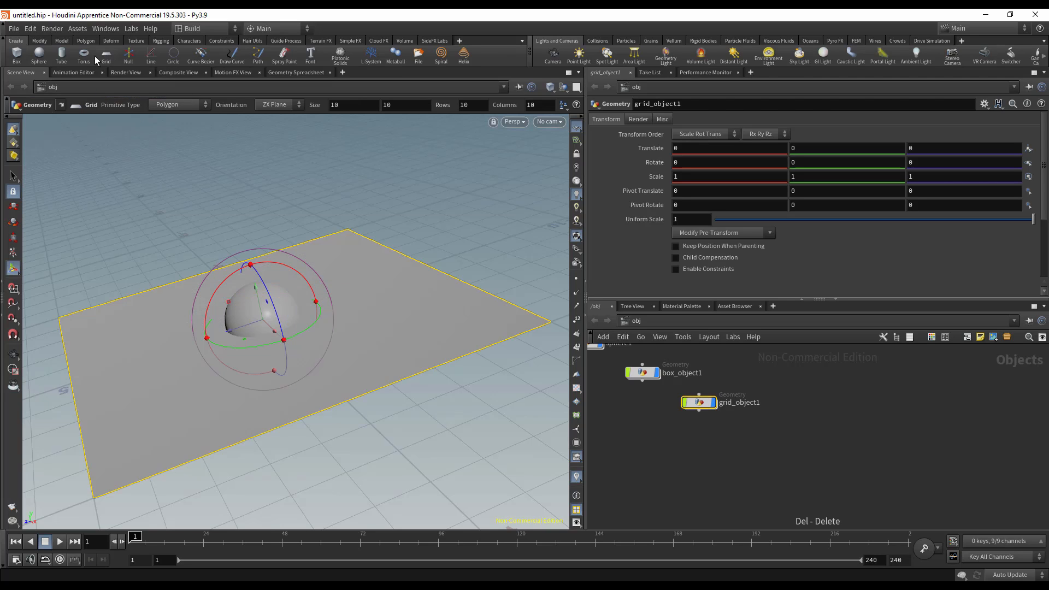
pyautogui.click(83, 54)
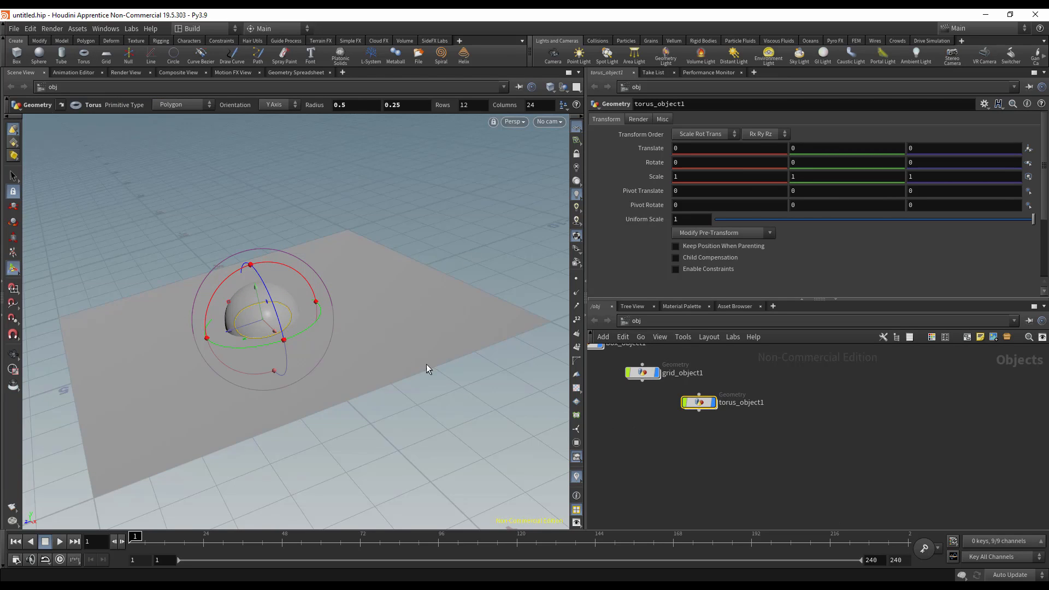
# Step: Raise the torus above the sphere to a Y translation of about 2.98
pyautogui.press('Escape')
pyautogui.moveTo(288, 342); pyautogui.dragTo(356, 342)
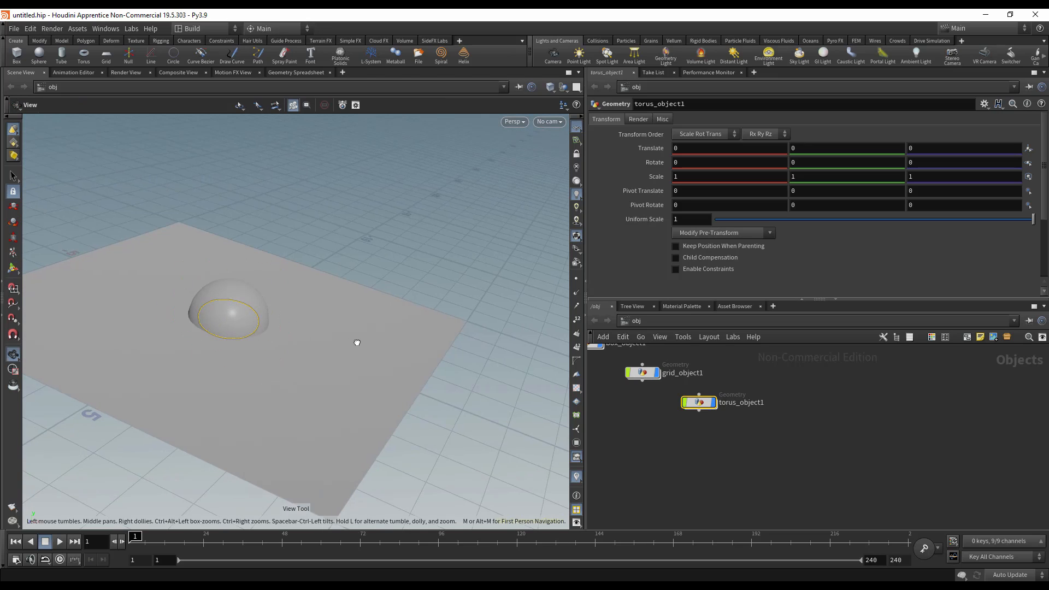
pyautogui.press('Return')
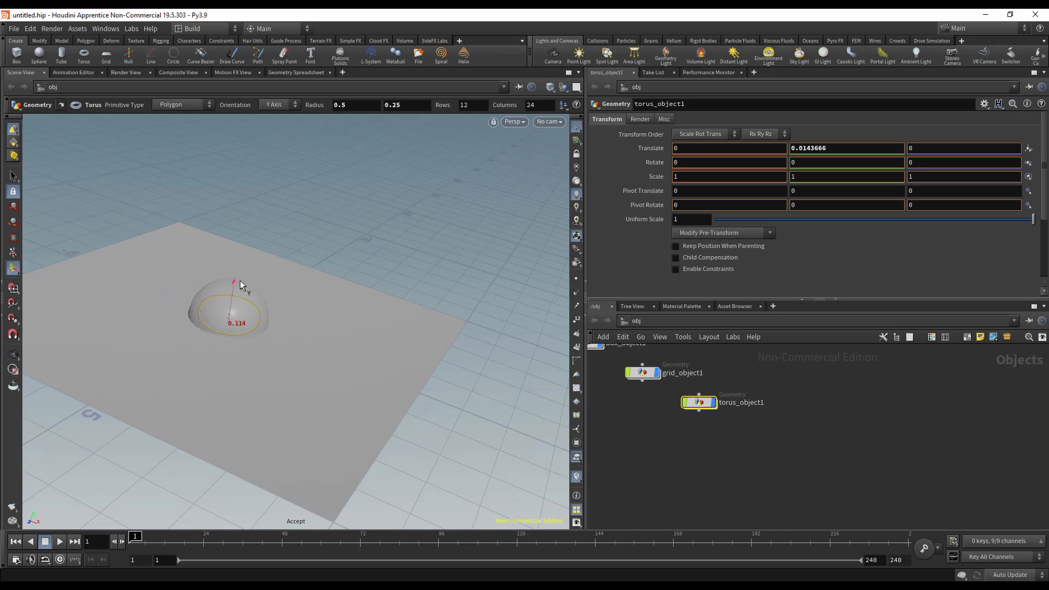
pyautogui.moveTo(233, 286); pyautogui.dragTo(253, 266)
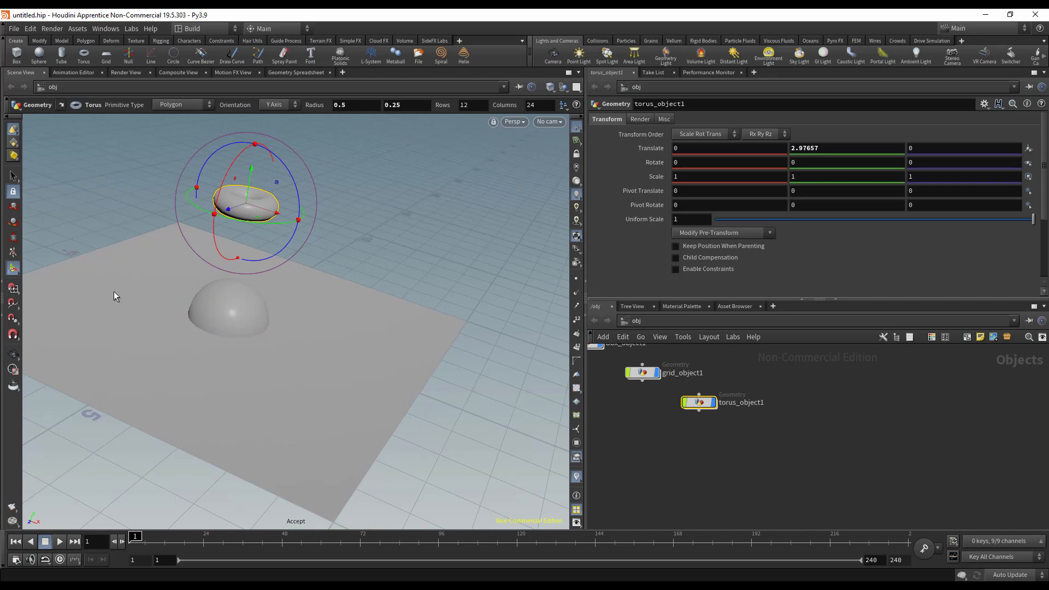
# Step: Try moving the grid along X to a translation of about 5.45, and undo the move
pyautogui.press('s')
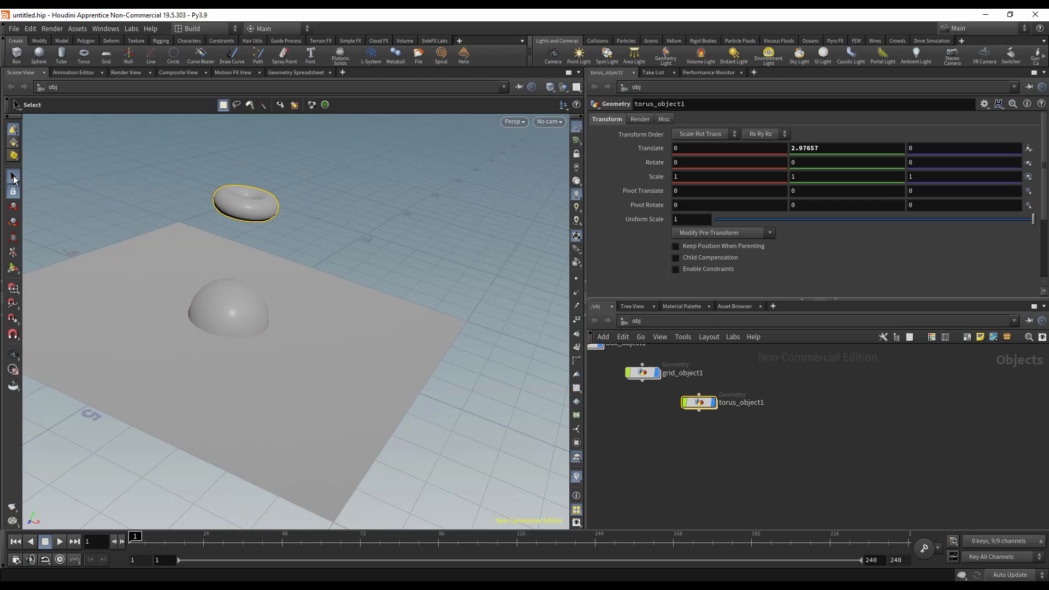
pyautogui.click(377, 316)
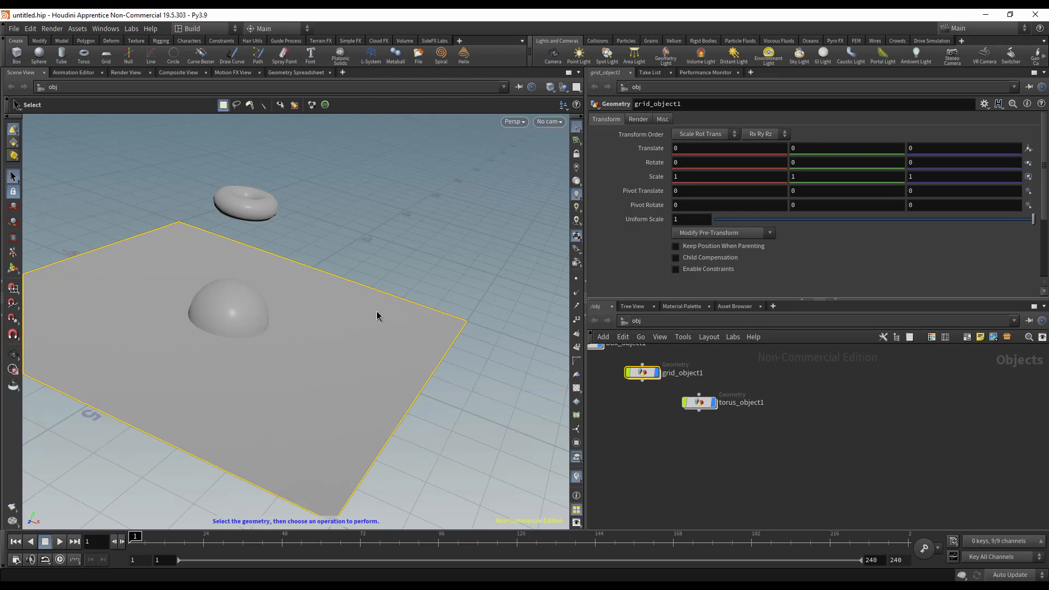
pyautogui.press('Return')
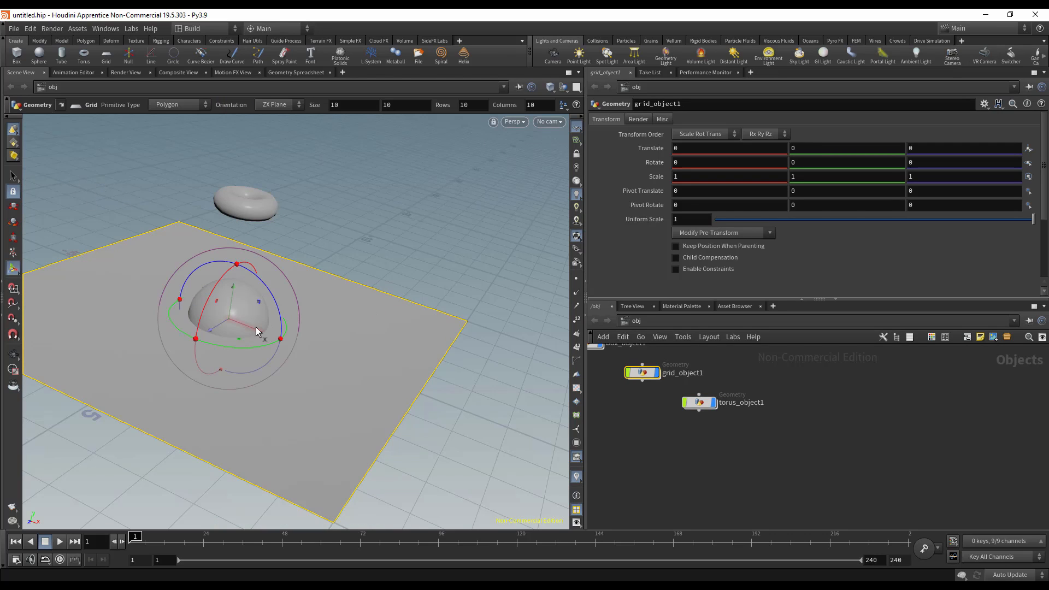
pyautogui.moveTo(260, 327); pyautogui.dragTo(480, 391)
pyautogui.press('r')
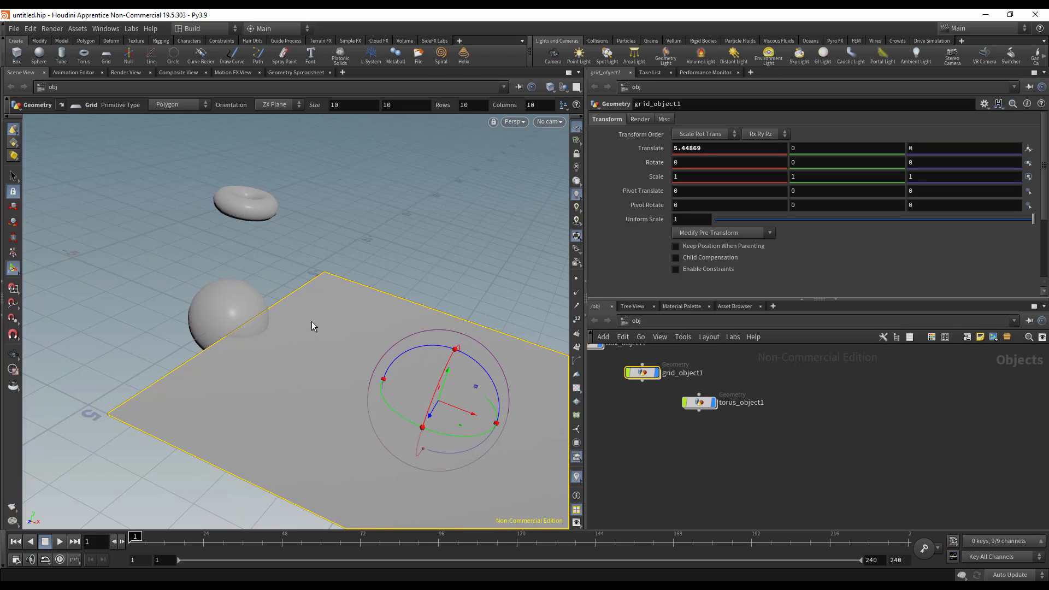
# Step: Raise the box to a Y translation of about 1.22 and rotate it about 41 degrees around X
pyautogui.press('s')
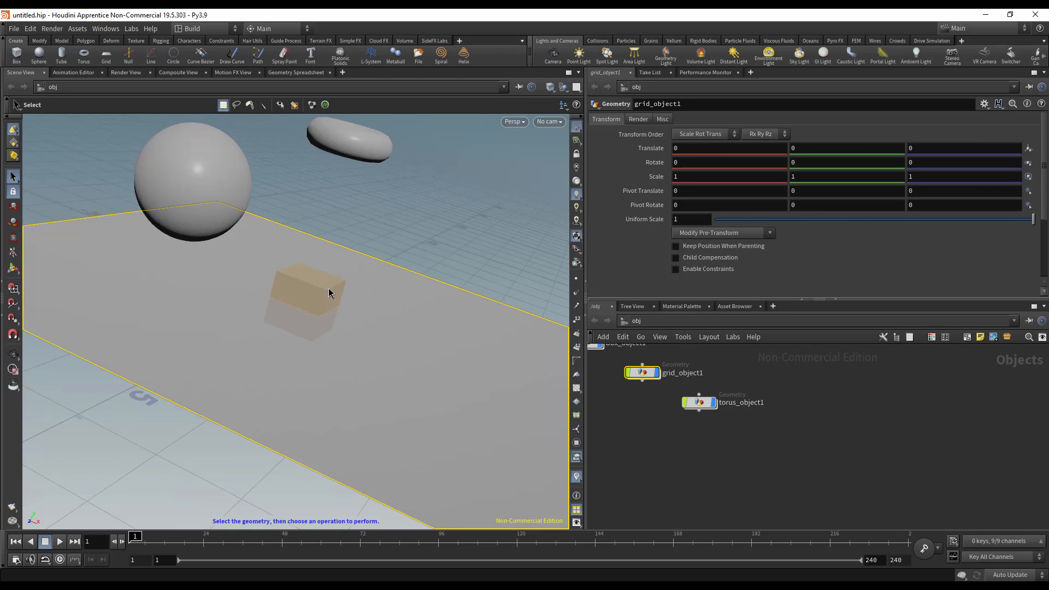
pyautogui.click(333, 291)
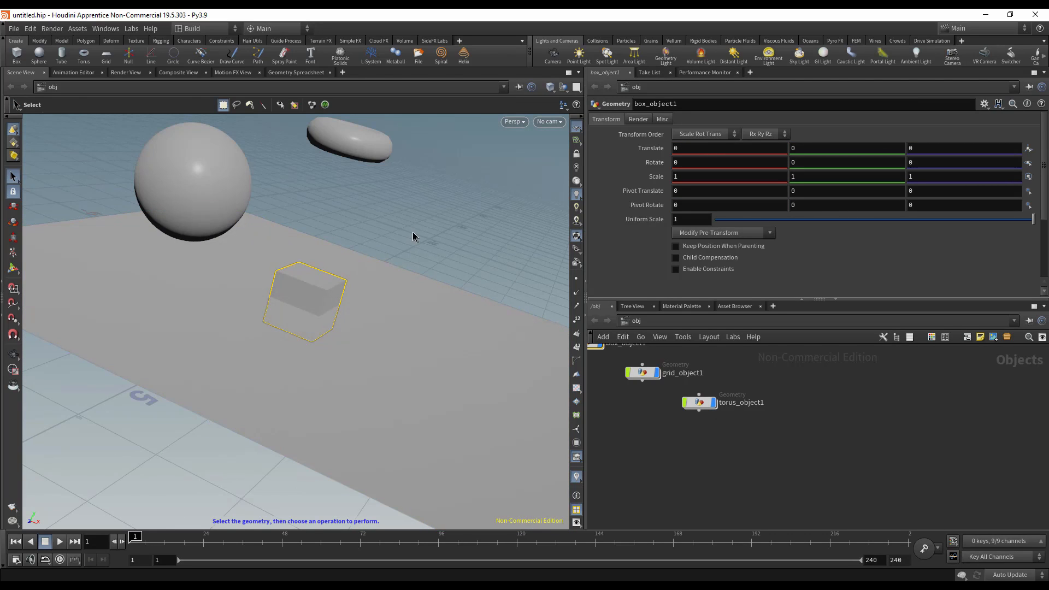
pyautogui.press('t')
pyautogui.moveTo(322, 250); pyautogui.dragTo(280, 232)
pyautogui.press('r')
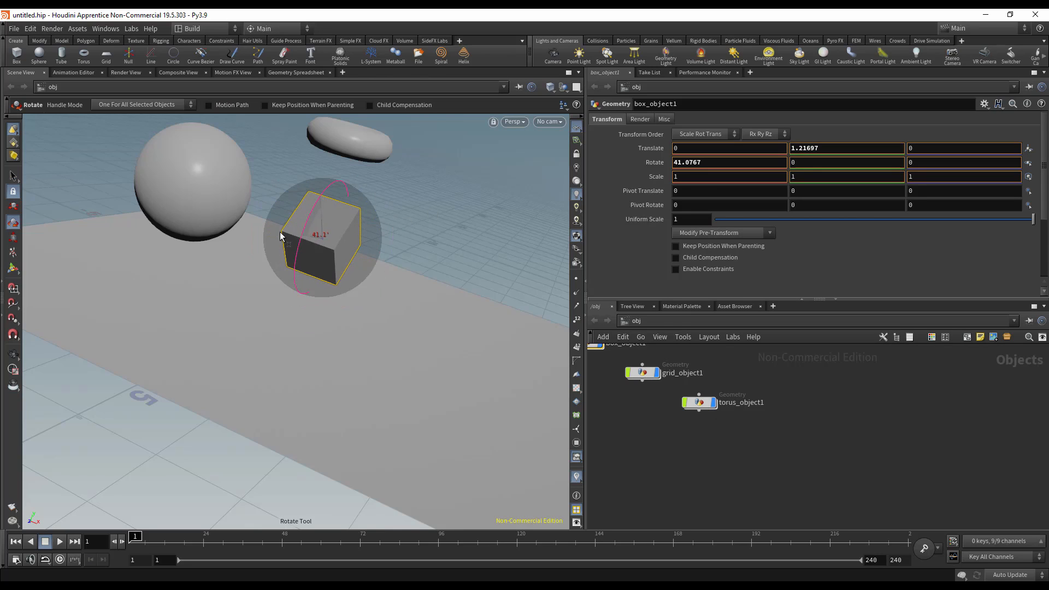
# Step: Scale the box to about 1.85 in X, 1.34 in Y and 0.45 in Z
pyautogui.press('s')
pyautogui.press('e')
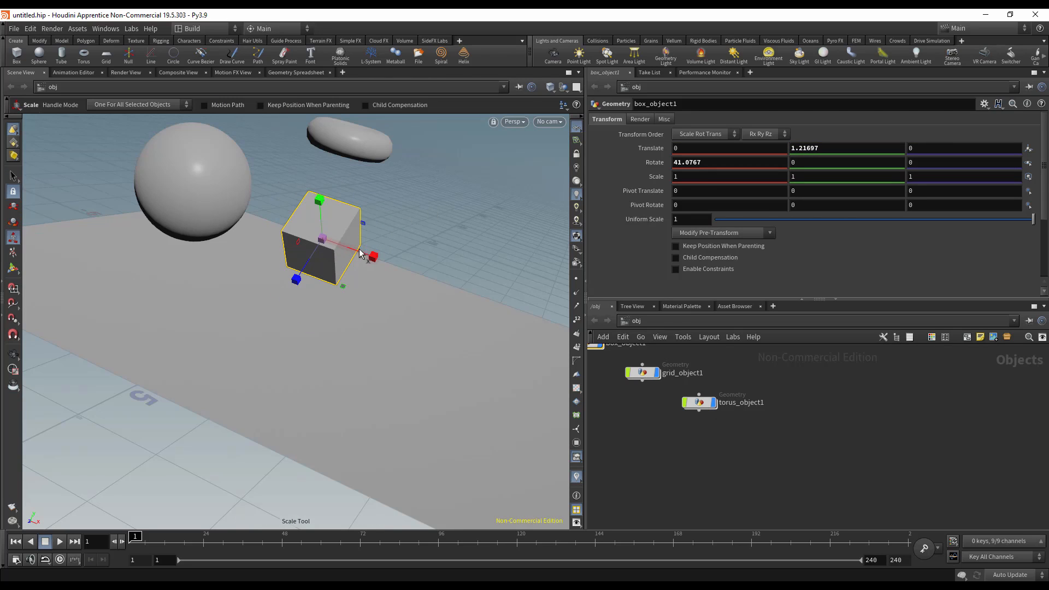
pyautogui.moveTo(370, 258); pyautogui.dragTo(397, 266)
pyautogui.moveTo(365, 225); pyautogui.dragTo(378, 219)
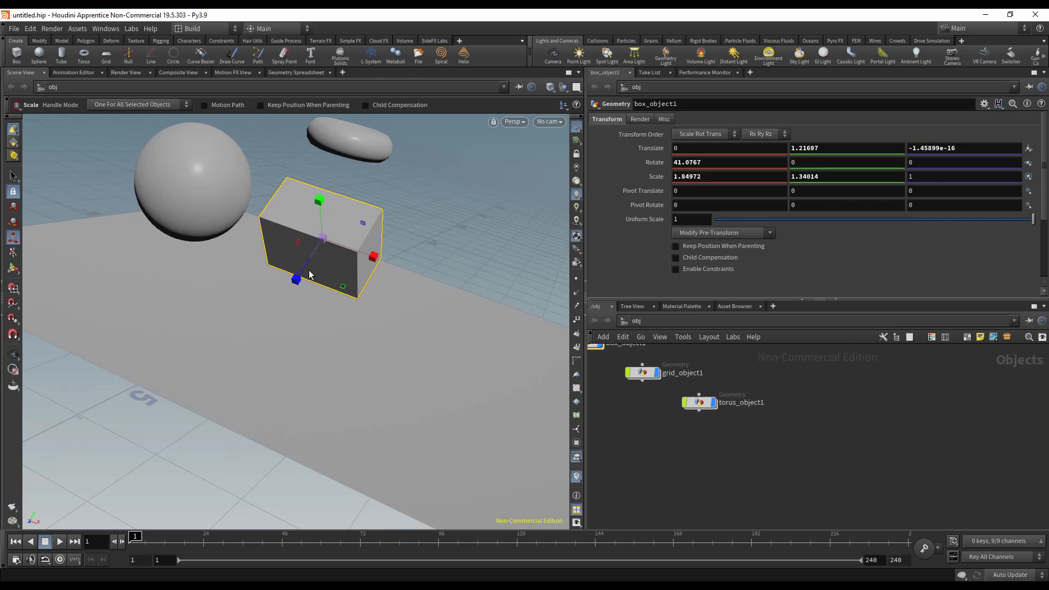
pyautogui.moveTo(300, 282); pyautogui.dragTo(384, 288)
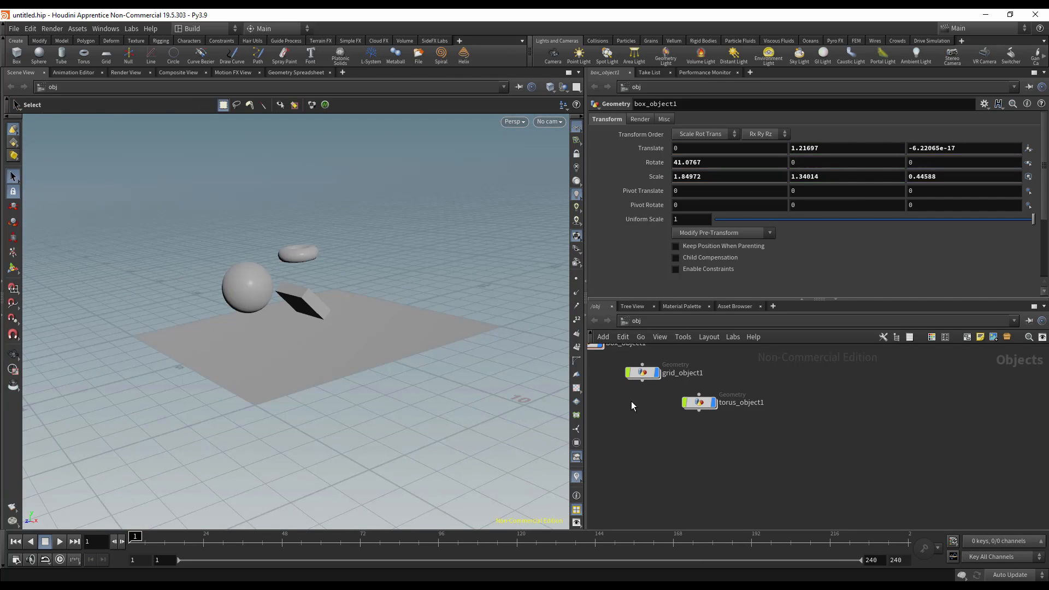
# Step: Pan and zoom the object network to bring the sphere, box, grid and torus nodes into view
pyautogui.moveTo(631, 401); pyautogui.dragTo(621, 438, button='right')
pyautogui.moveTo(621, 438); pyautogui.dragTo(750, 474, button='middle')
pyautogui.moveTo(734, 449); pyautogui.dragTo(742, 407, button='right')
pyautogui.moveTo(742, 409); pyautogui.dragTo(723, 462, button='middle')
pyautogui.moveTo(722, 462); pyautogui.dragTo(721, 452, button='right')
pyautogui.moveTo(722, 452); pyautogui.dragTo(738, 453, button='middle')
pyautogui.scroll(-5, 697, 433)
pyautogui.scroll(6, 696, 435)
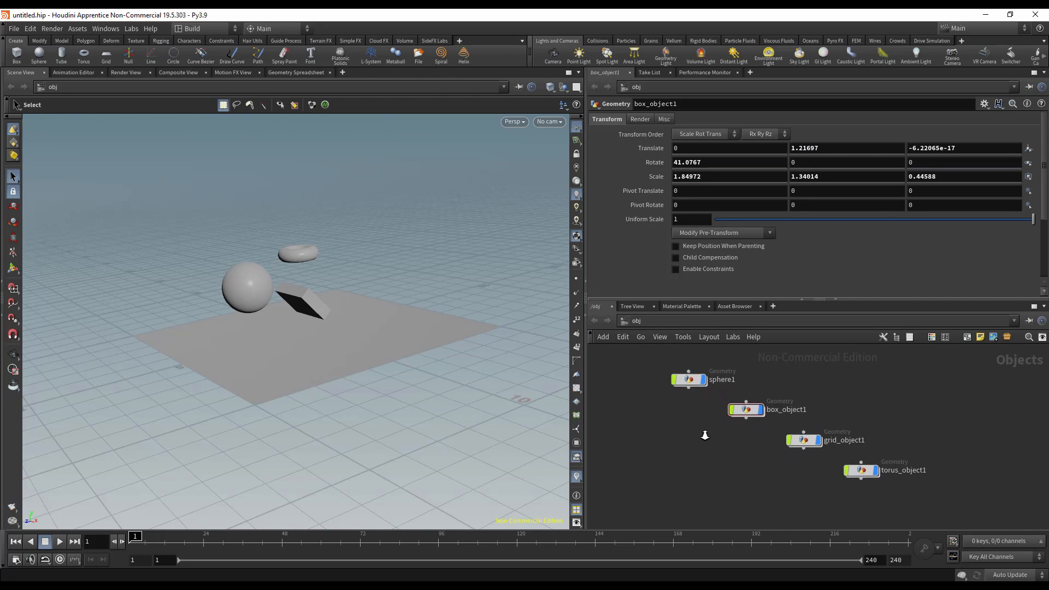
# Step: Select the box, grid and sphere nodes in turn in the object network, and clear the selection
pyautogui.moveTo(632, 405); pyautogui.dragTo(776, 476)
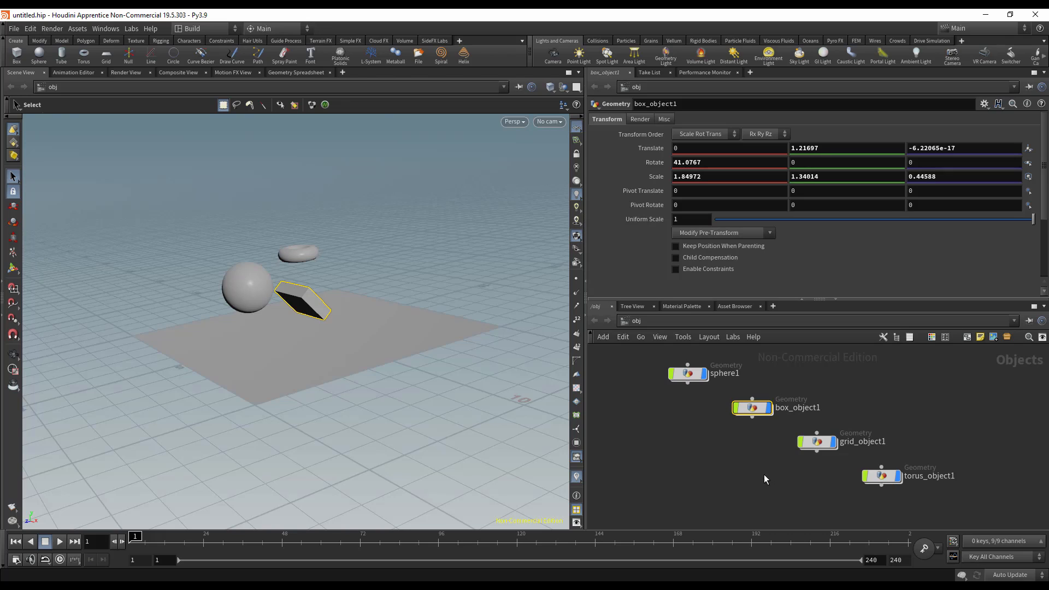
pyautogui.click(823, 441)
pyautogui.moveTo(662, 430); pyautogui.dragTo(700, 363)
pyautogui.click(691, 443)
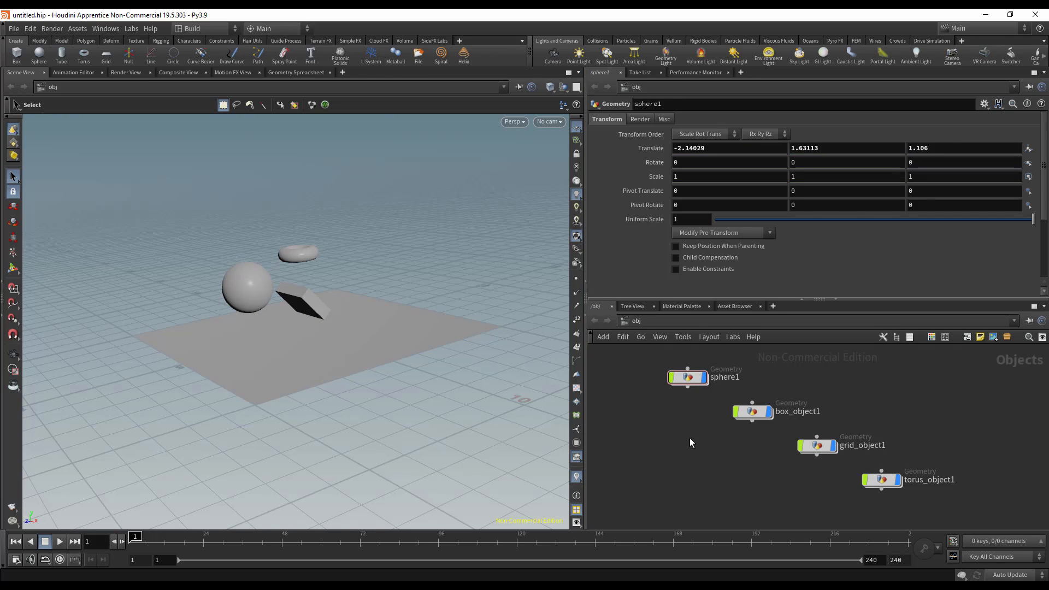
pyautogui.moveTo(814, 477)
pyautogui.mouseDown(button='middle')
pyautogui.moveTo(745, 476)
pyautogui.moveTo(851, 478)
pyautogui.moveTo(811, 476)
pyautogui.moveTo(829, 482)
pyautogui.mouseUp(button='middle')
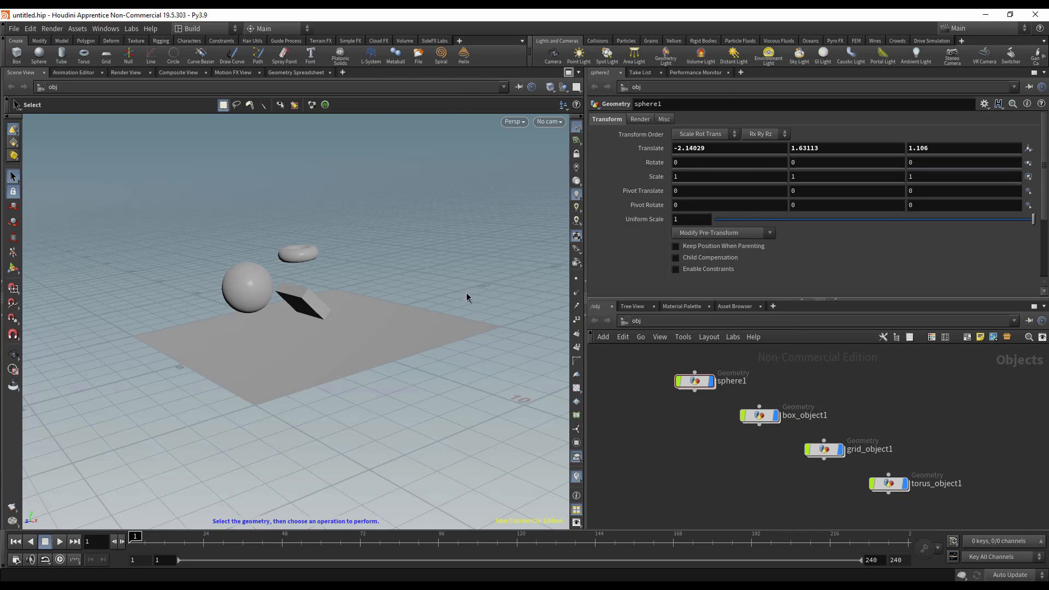
# Step: Close the parameter, Take List and Performance Monitor panes, and widen the network editor to about half the window
pyautogui.click(620, 72)
pyautogui.click(623, 73)
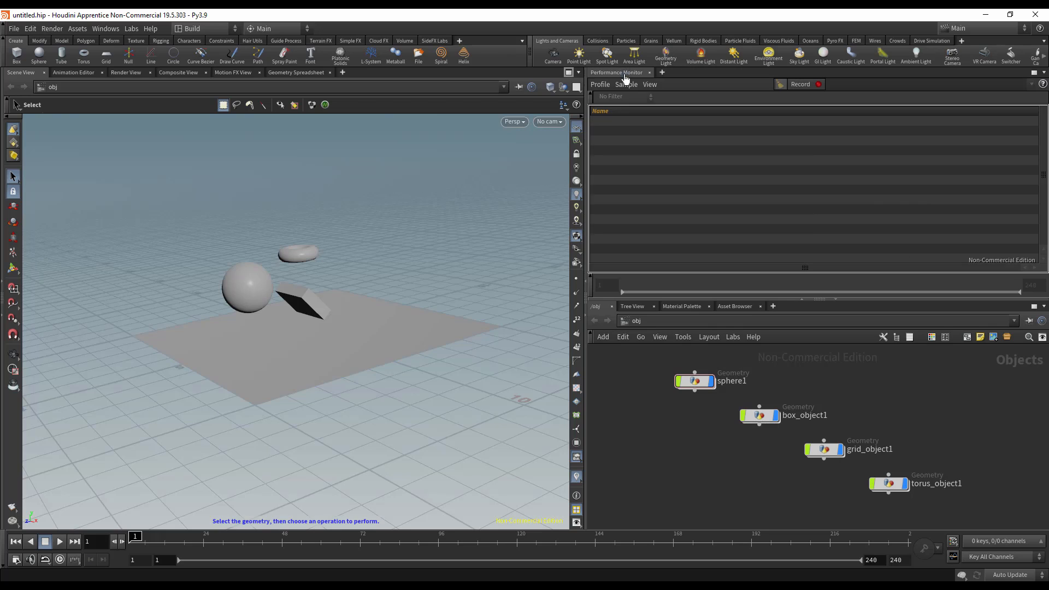
pyautogui.click(649, 73)
pyautogui.moveTo(918, 246); pyautogui.dragTo(936, 267, button='middle')
pyautogui.moveTo(606, 254); pyautogui.dragTo(446, 268)
pyautogui.moveTo(651, 373); pyautogui.dragTo(684, 376, button='right')
pyautogui.moveTo(684, 376); pyautogui.dragTo(571, 345, button='middle')
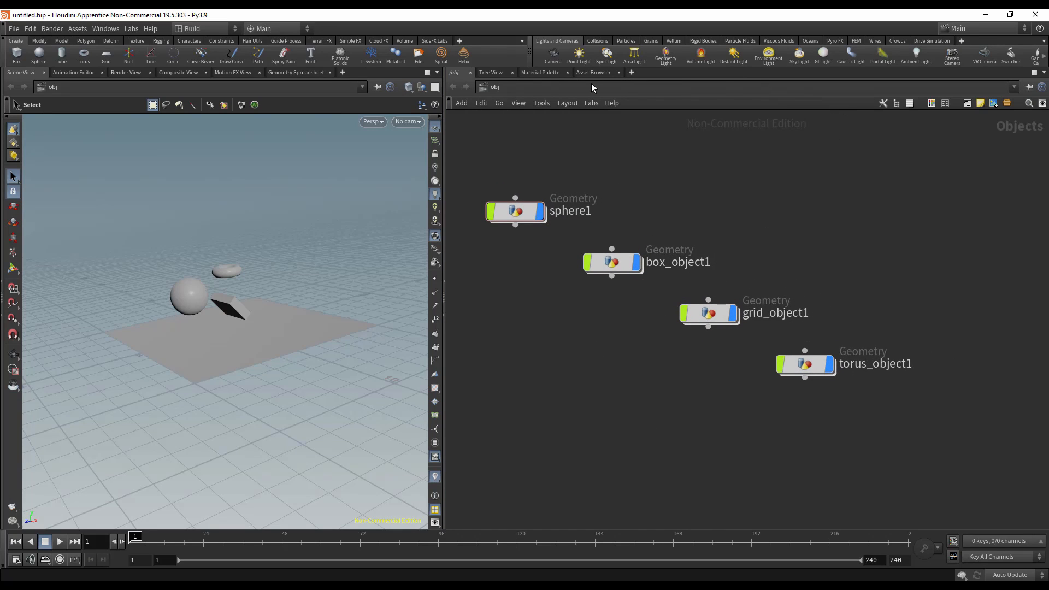
# Step: Show the parameter dialog inside the network editor and select the sphere, box, grid and torus nodes in turn
pyautogui.press('p')
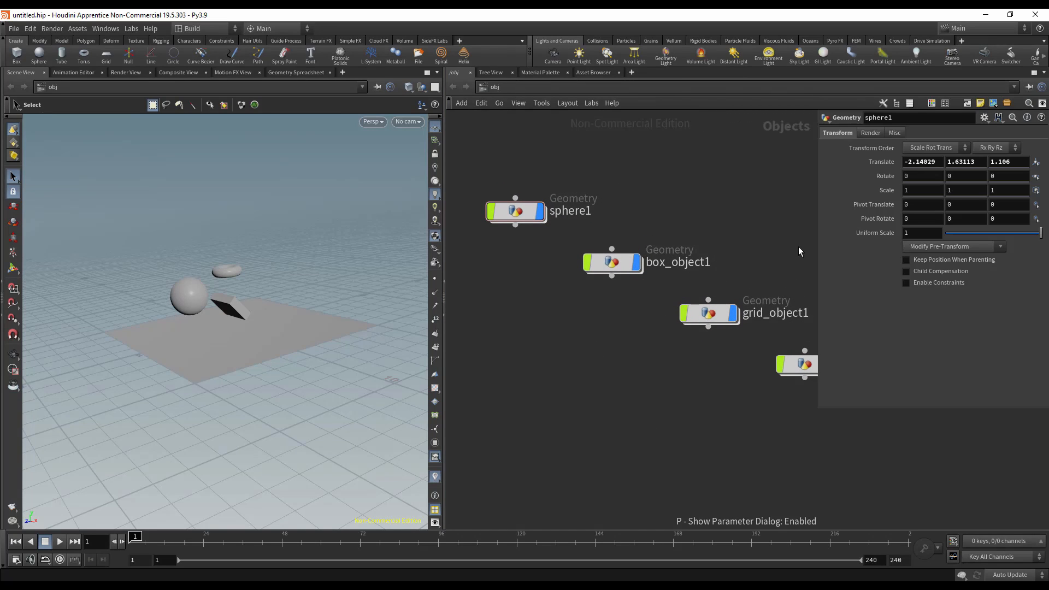
pyautogui.moveTo(543, 150); pyautogui.dragTo(505, 251)
pyautogui.moveTo(533, 299); pyautogui.dragTo(623, 271)
pyautogui.moveTo(730, 213); pyautogui.dragTo(709, 327)
pyautogui.moveTo(714, 400); pyautogui.dragTo(808, 361)
# Step: Enlarge the parameter dialog overlay and fit all four nodes into the remaining network area
pyautogui.moveTo(818, 408); pyautogui.dragTo(772, 457)
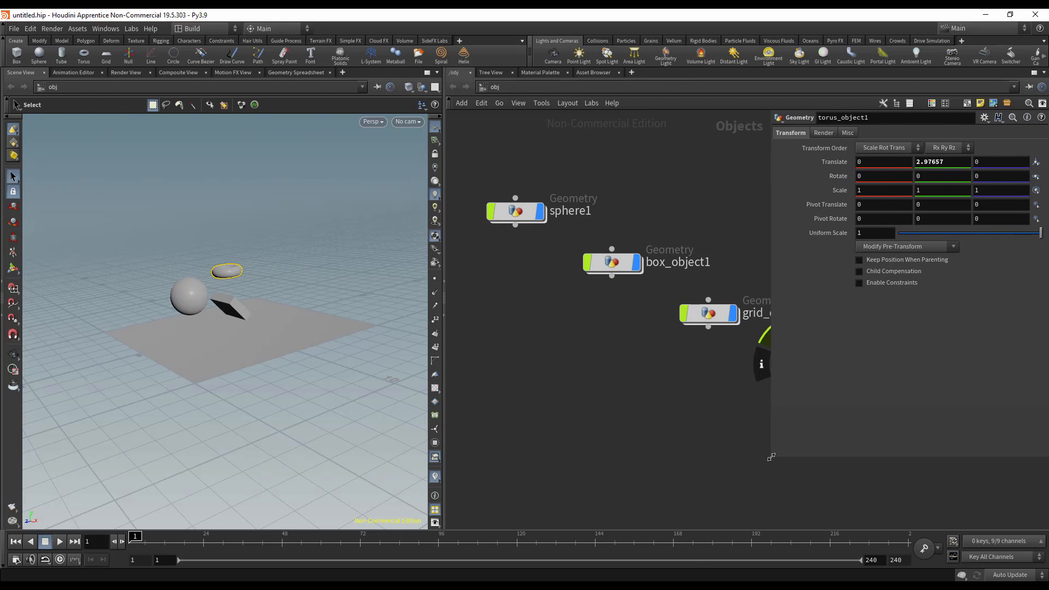
pyautogui.moveTo(573, 340); pyautogui.dragTo(570, 360, button='right')
pyautogui.moveTo(570, 360); pyautogui.dragTo(539, 345, button='middle')
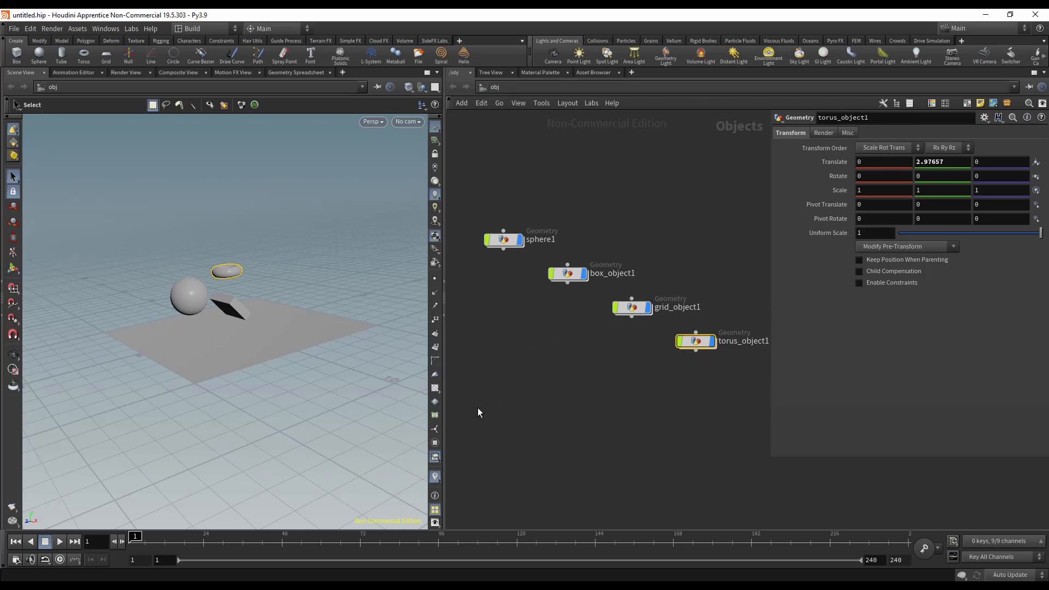
# Step: Move the box, grid and torus nodes into a single column directly below the sphere node
pyautogui.moveTo(469, 420); pyautogui.dragTo(750, 178)
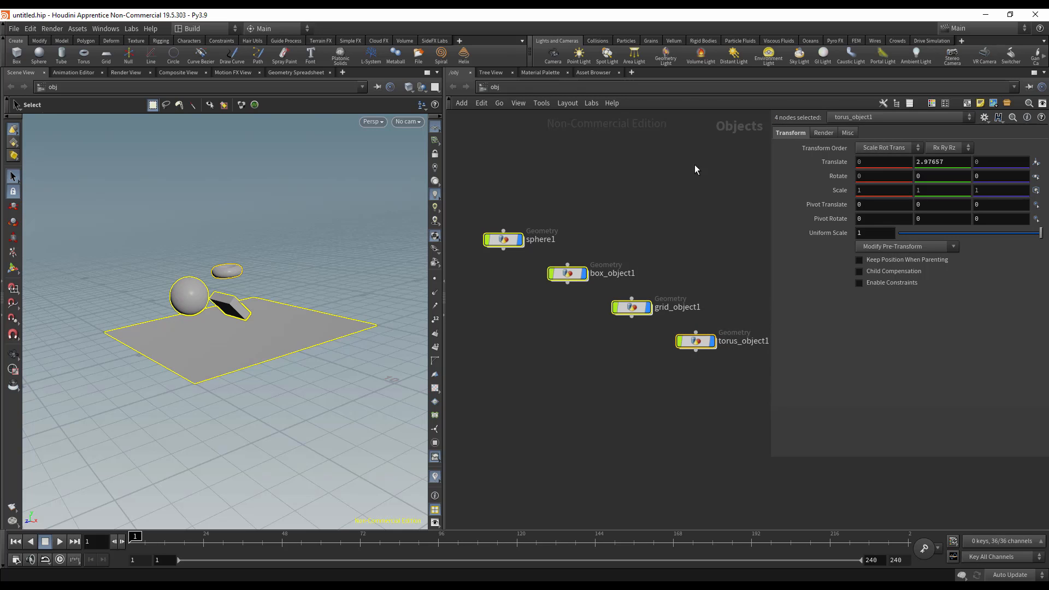
pyautogui.click(562, 167)
pyautogui.moveTo(559, 278); pyautogui.dragTo(495, 287)
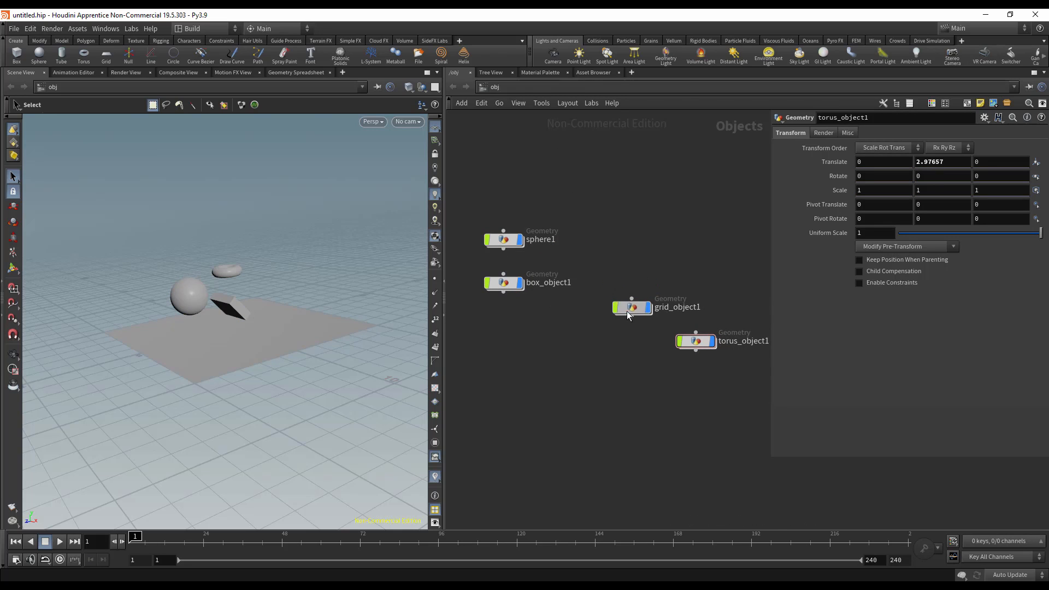
pyautogui.moveTo(634, 314); pyautogui.dragTo(506, 339)
pyautogui.moveTo(696, 342); pyautogui.dragTo(504, 380)
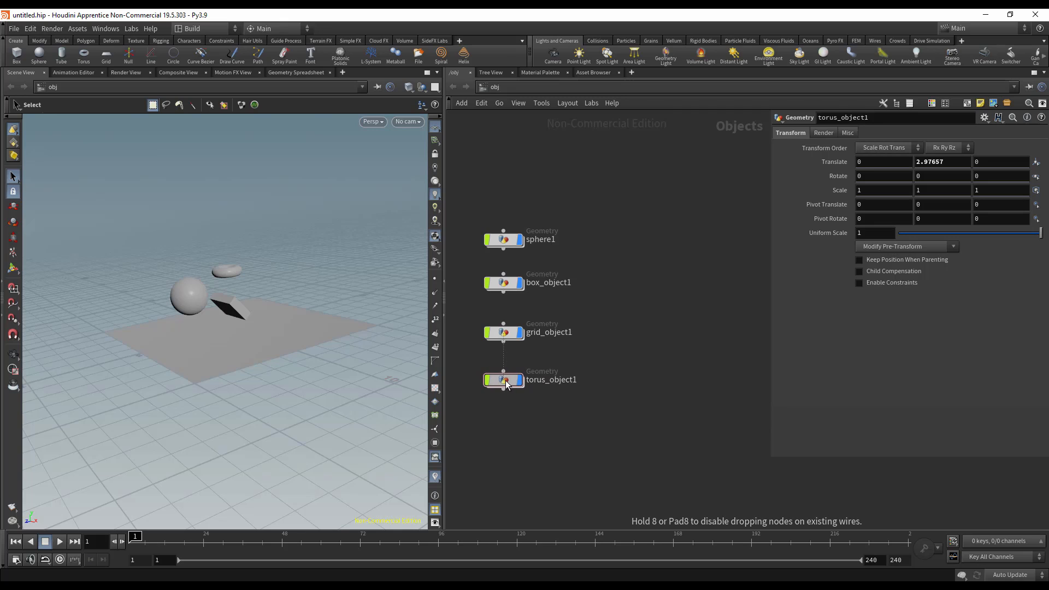
# Step: Select all four object nodes and lay them out automatically in an evenly spaced vertical column
pyautogui.moveTo(639, 172); pyautogui.dragTo(483, 390)
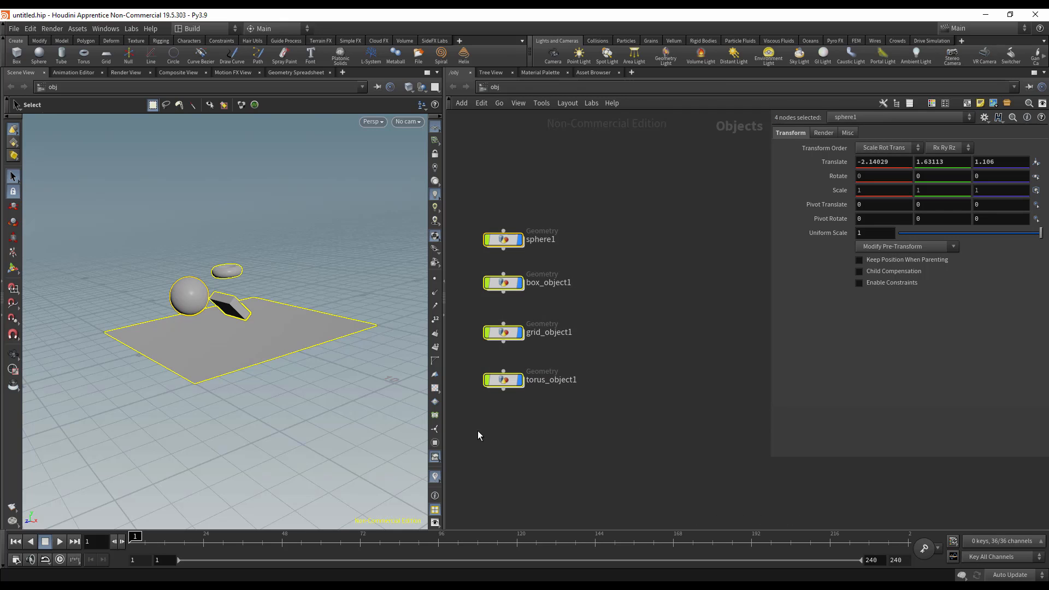
pyautogui.click(487, 438)
pyautogui.moveTo(575, 169); pyautogui.dragTo(484, 422)
pyautogui.click(569, 104)
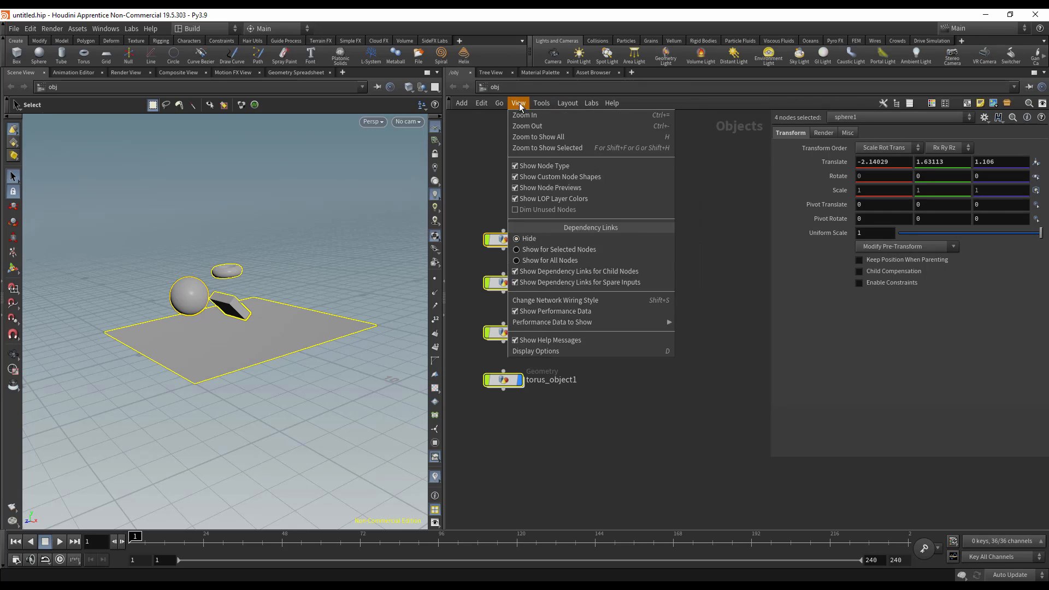
pyautogui.click(500, 103)
pyautogui.click(500, 103)
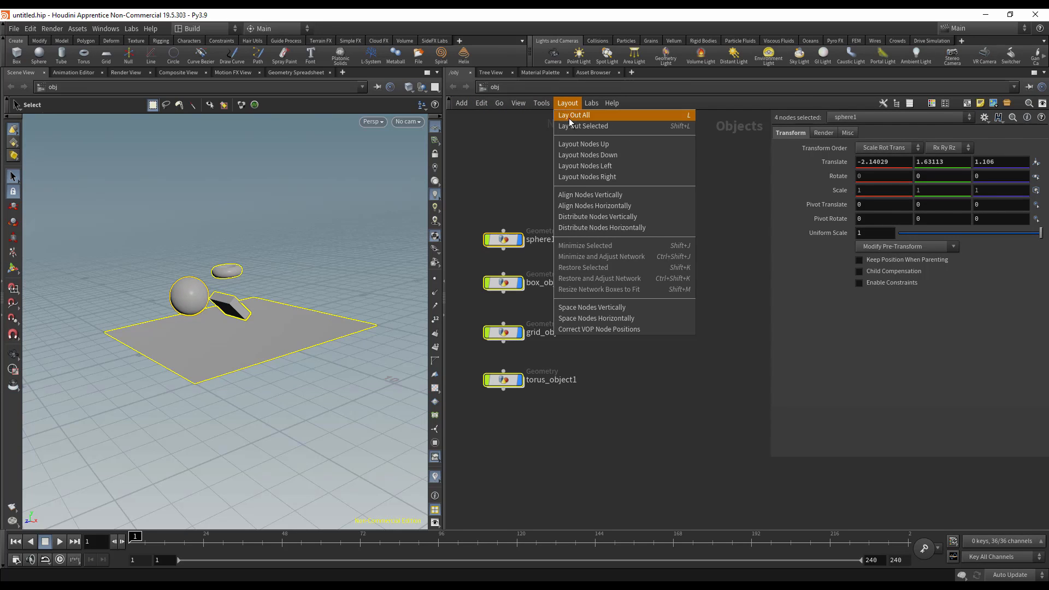
pyautogui.click(584, 146)
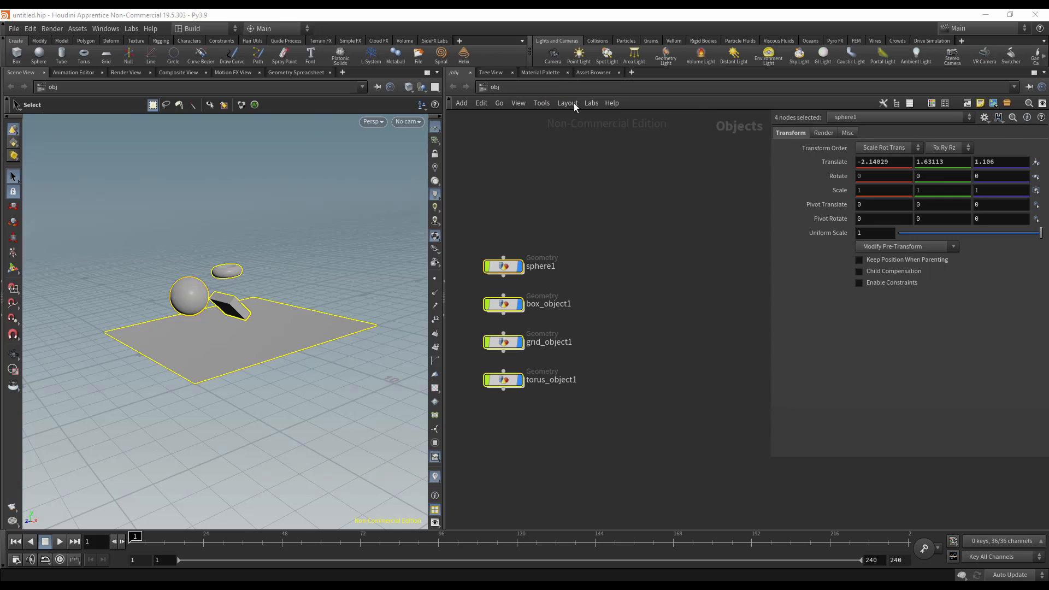
pyautogui.press('p')
pyautogui.scroll(-3, 645, 224)
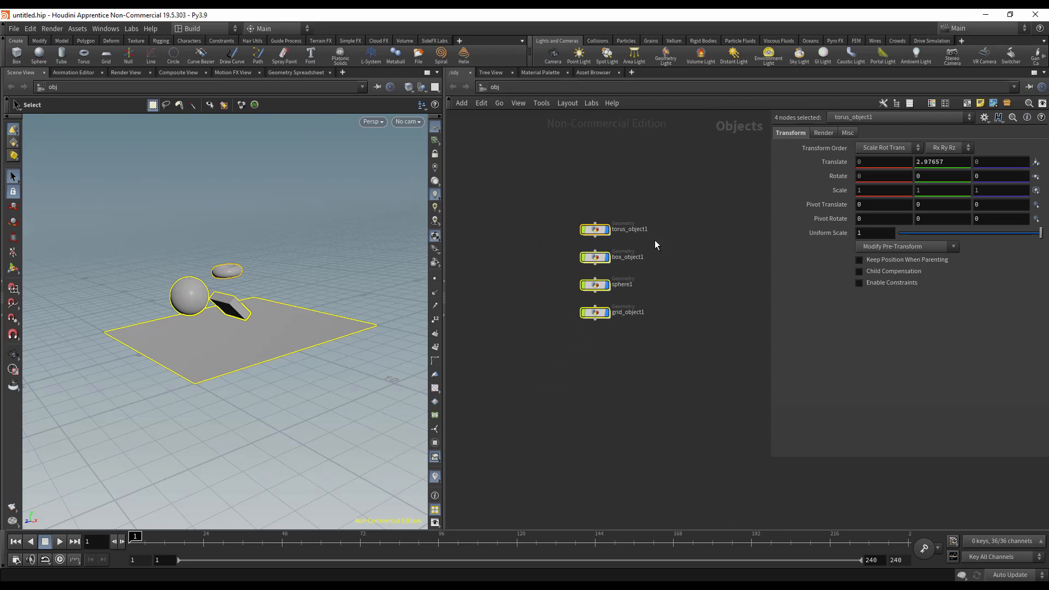
pyautogui.moveTo(654, 241); pyautogui.dragTo(593, 253, button='middle')
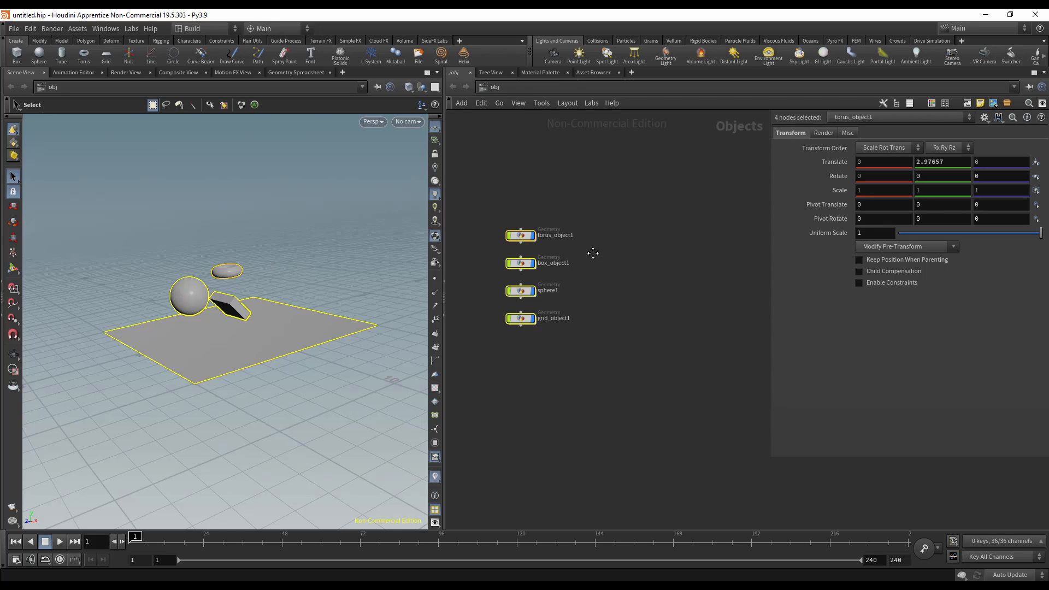
# Step: Enclose the four object nodes in a network box and title it Object
pyautogui.click(966, 103)
pyautogui.write('bject')
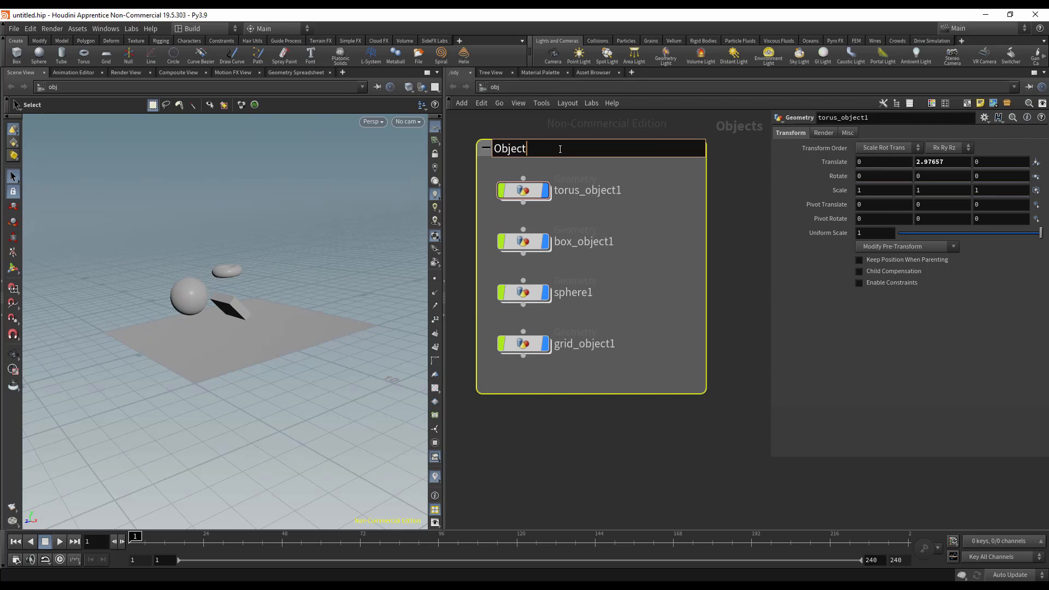
pyautogui.click(665, 423)
# Step: Show the network color palette, hide the parameter dialog, and color the Object network box green
pyautogui.press('c')
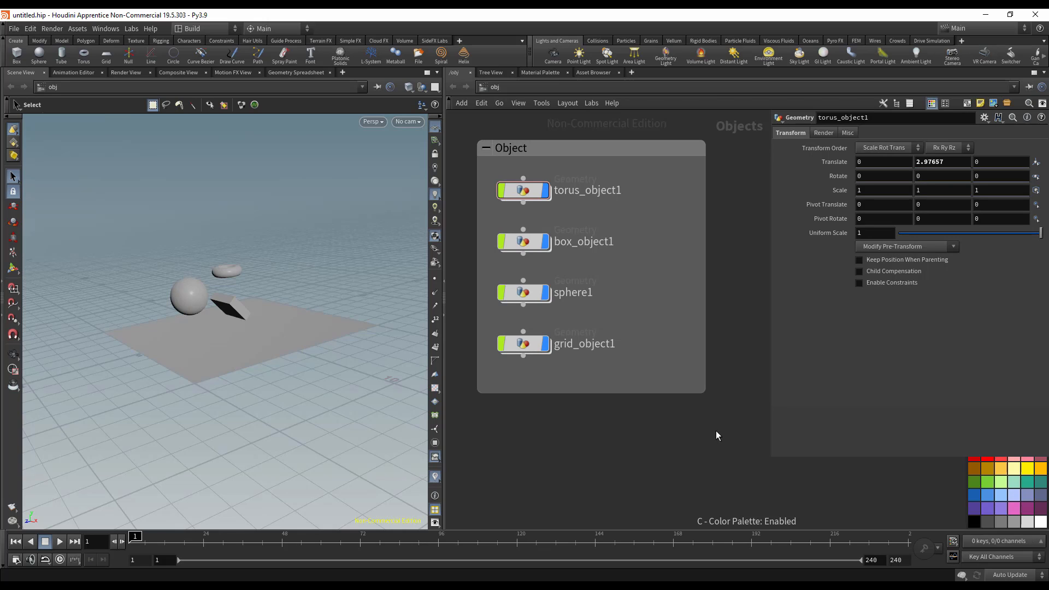
pyautogui.press('c')
pyautogui.press('p')
pyautogui.press('c')
pyautogui.press('c')
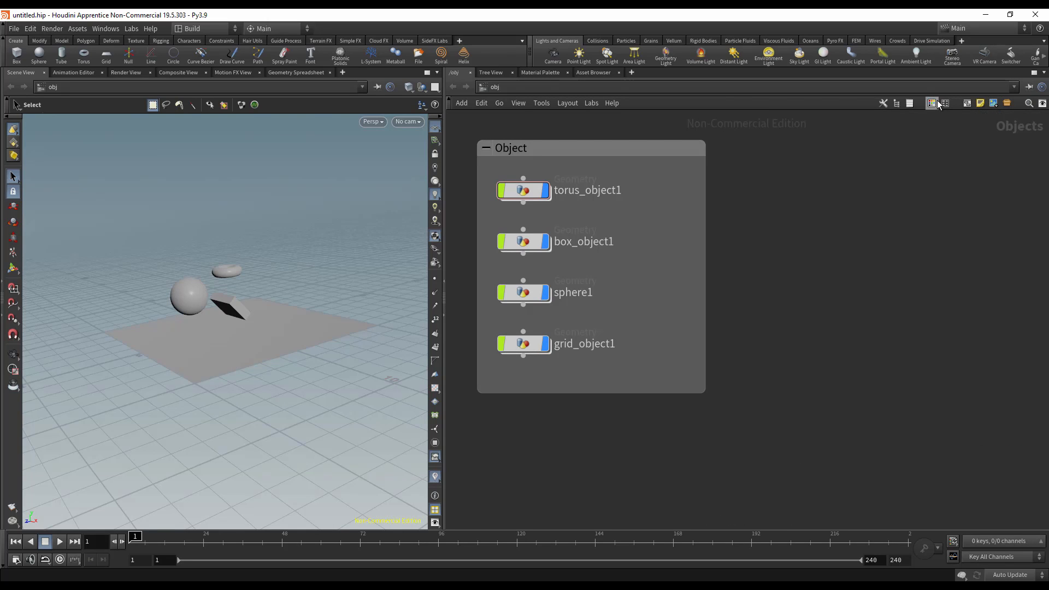
pyautogui.click(932, 104)
pyautogui.click(601, 148)
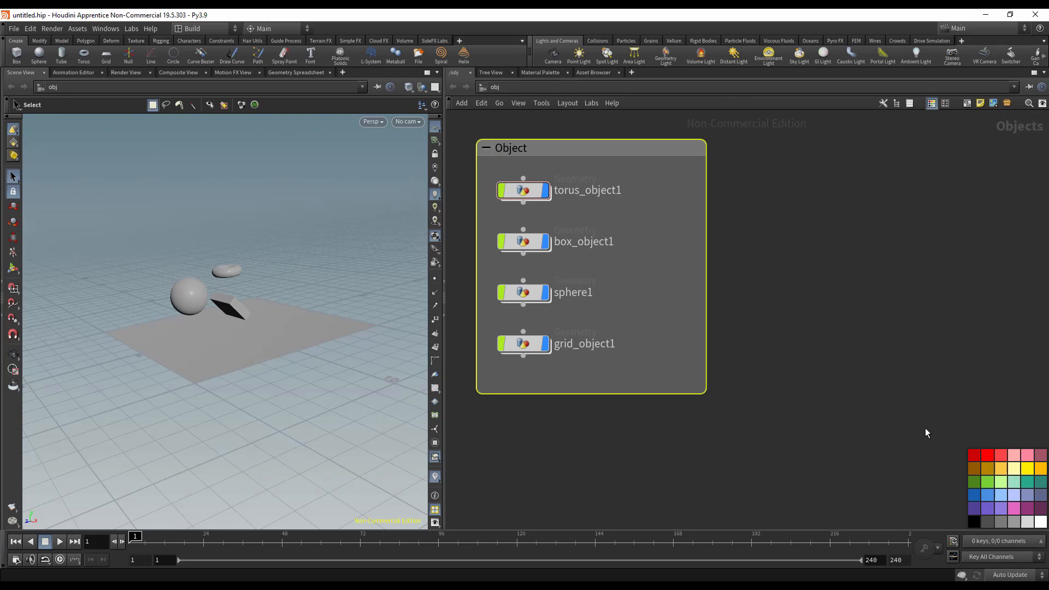
pyautogui.click(995, 482)
pyautogui.moveTo(524, 191)
pyautogui.mouseDown()
pyautogui.moveTo(771, 216)
pyautogui.moveTo(528, 197)
pyautogui.mouseUp()
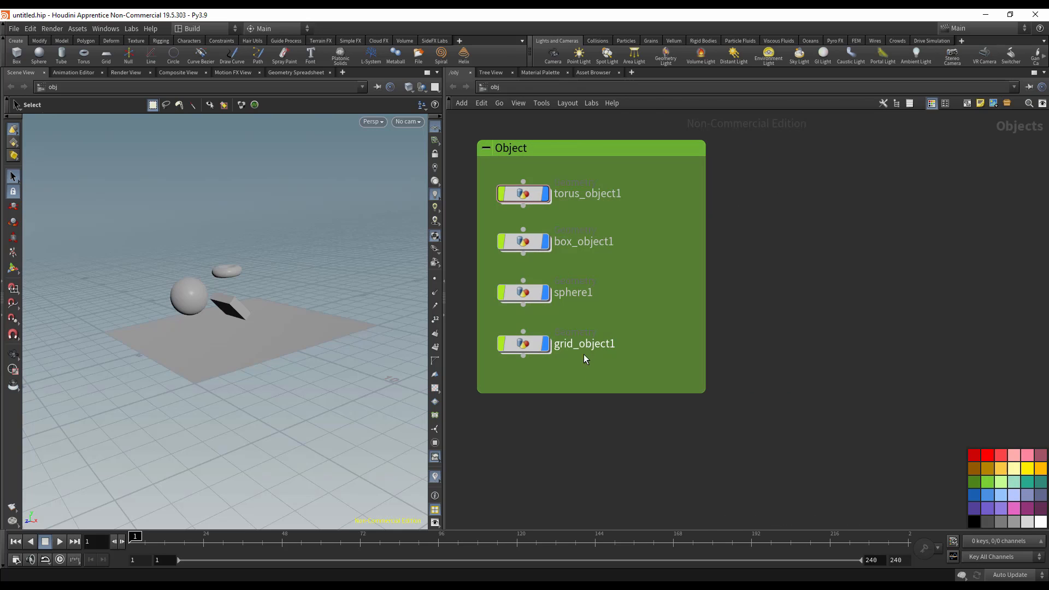
pyautogui.moveTo(584, 377); pyautogui.dragTo(539, 245)
# Step: Create a camera from the current view and place its node beside the Object network box, level with the torus node
pyautogui.scroll(-5, 546, 252)
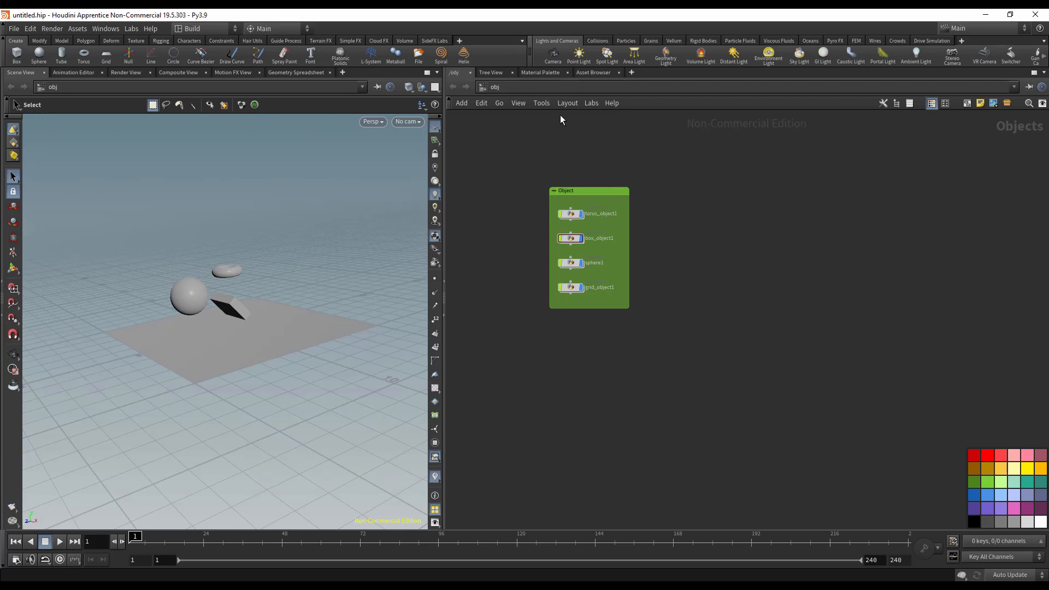
pyautogui.keyDown('ctrl'); pyautogui.click(554, 53); pyautogui.keyUp('ctrl')
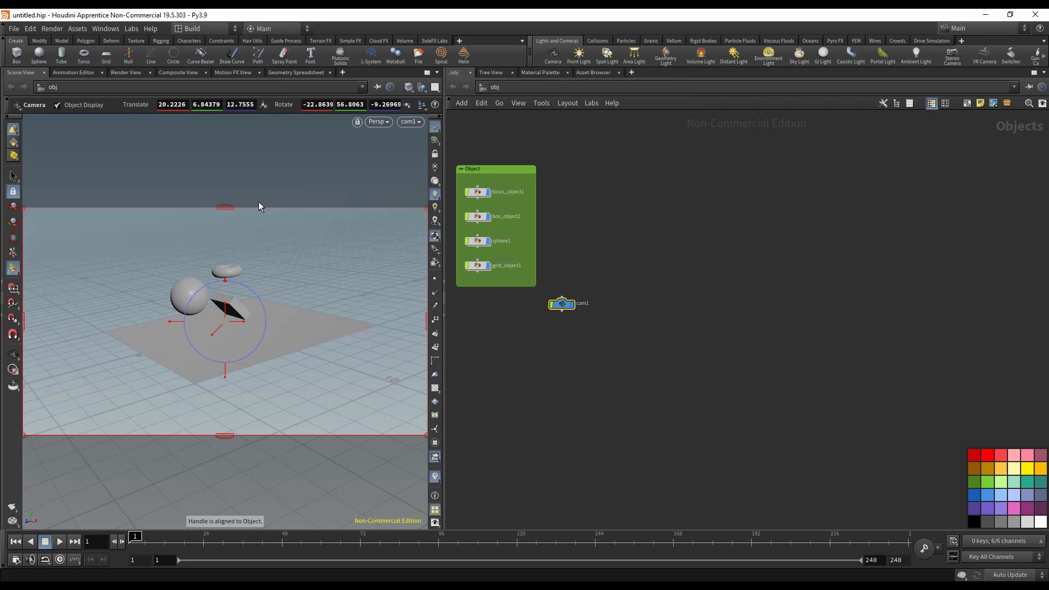
pyautogui.scroll(3, 550, 303)
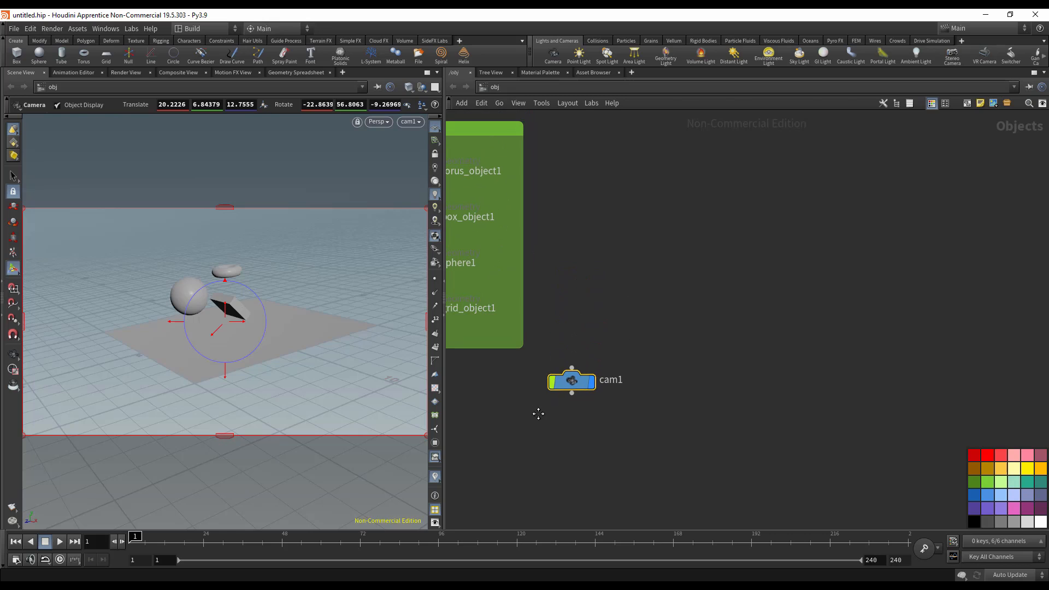
pyautogui.moveTo(574, 379); pyautogui.dragTo(619, 176)
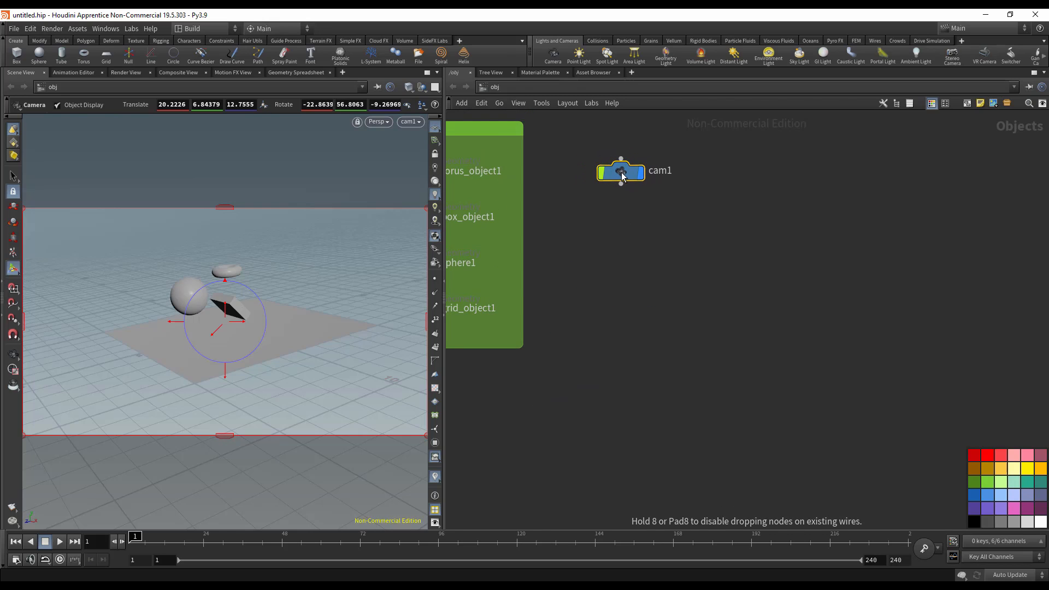
pyautogui.scroll(-2, 611, 262)
pyautogui.moveTo(611, 261); pyautogui.dragTo(647, 273, button='middle')
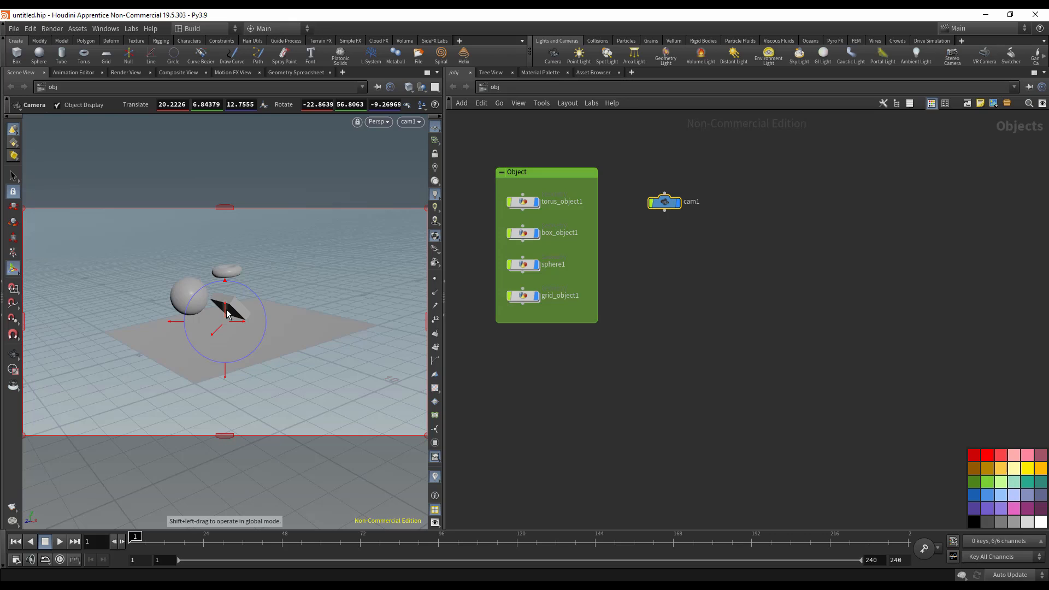
# Step: Look through cam1 in the viewport and switch back to it after tumbling out of the camera view
pyautogui.click(411, 122)
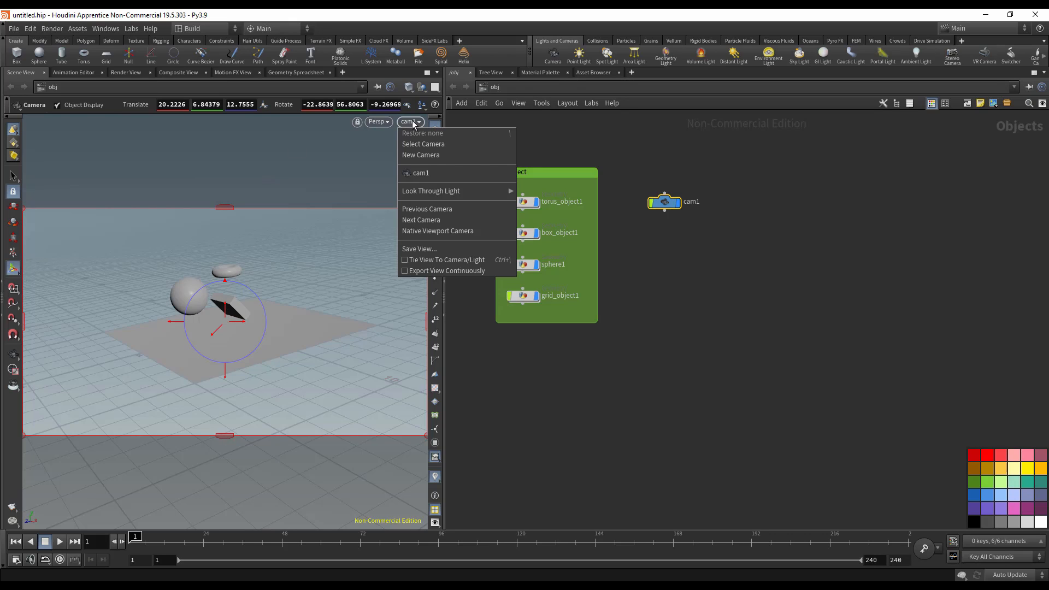
pyautogui.click(413, 122)
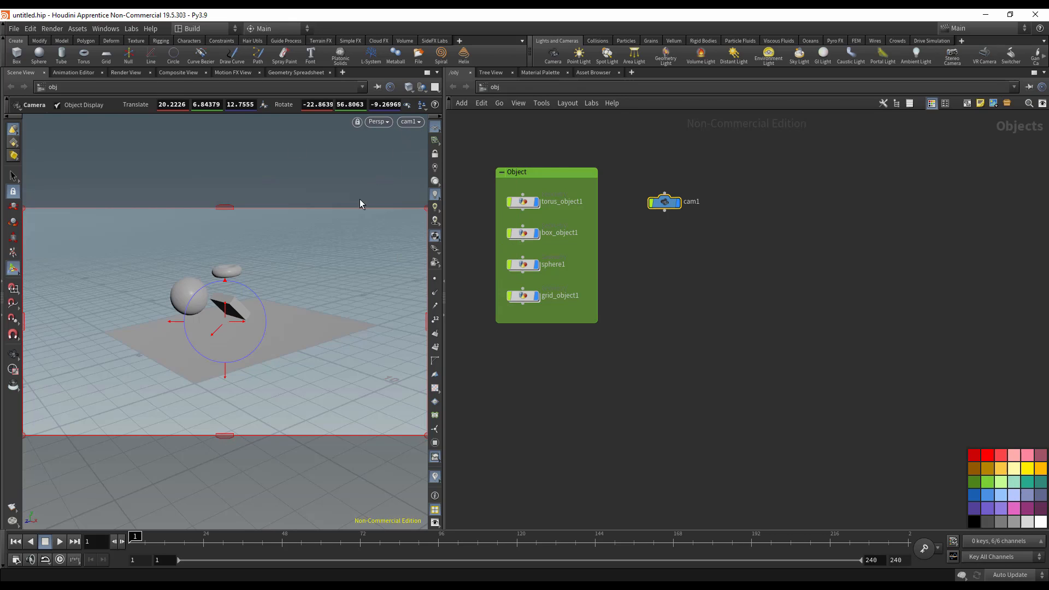
pyautogui.click(413, 124)
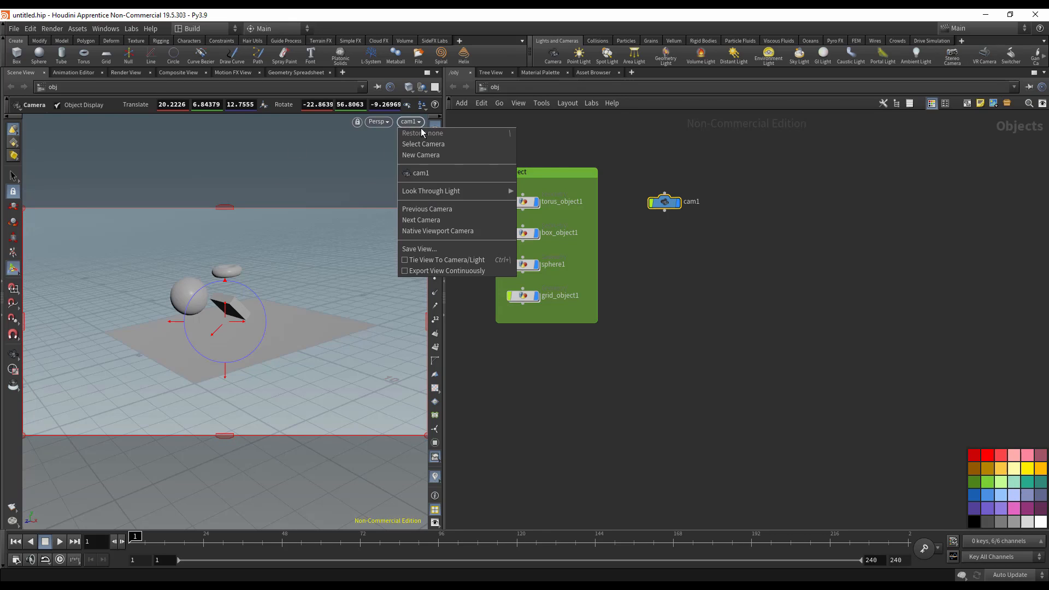
pyautogui.click(433, 174)
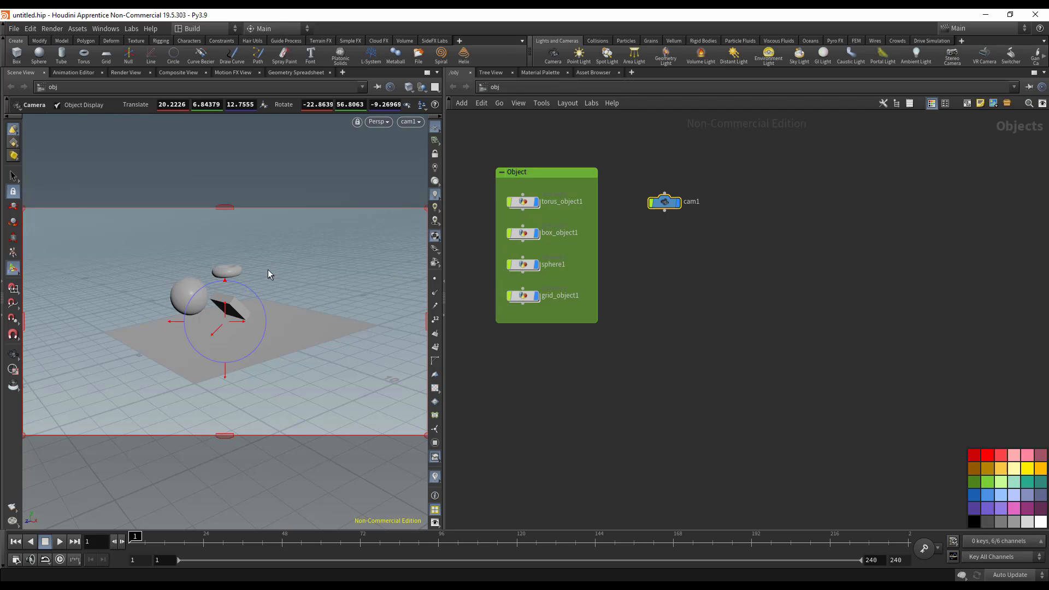
pyautogui.click(13, 354)
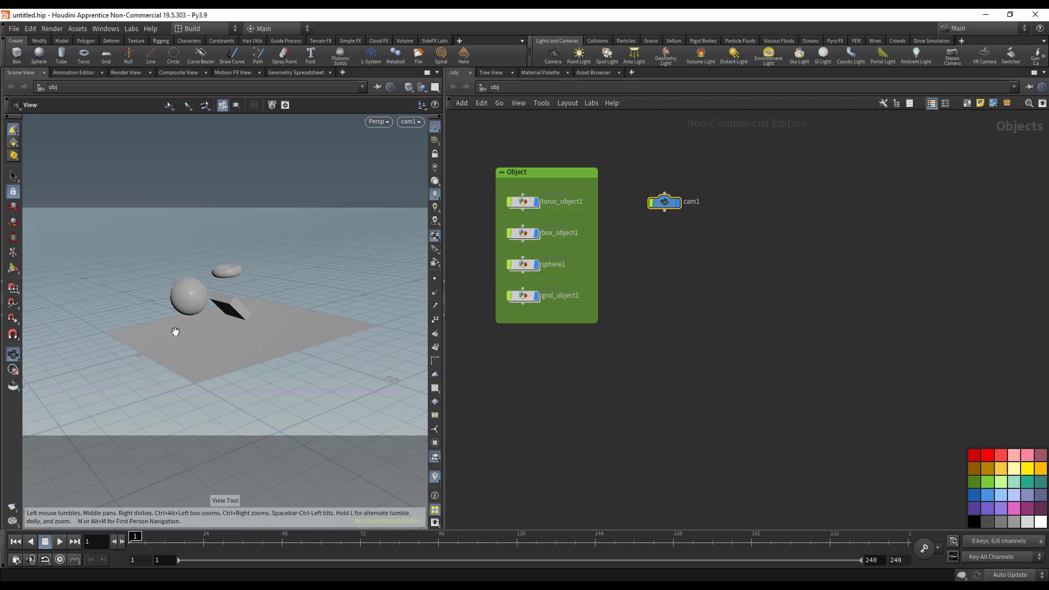
pyautogui.moveTo(223, 311); pyautogui.dragTo(255, 235)
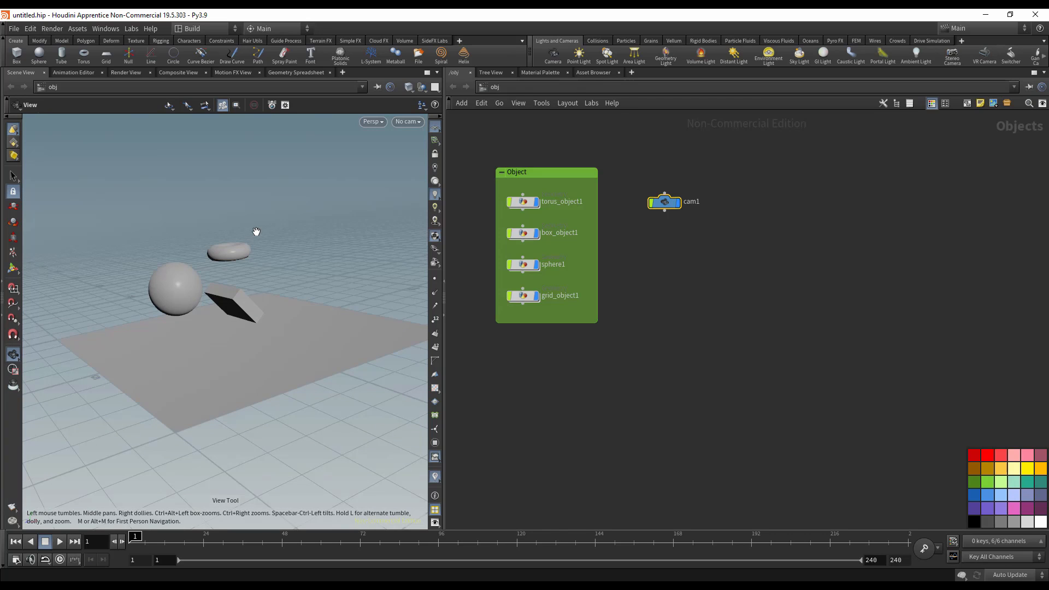
pyautogui.click(407, 121)
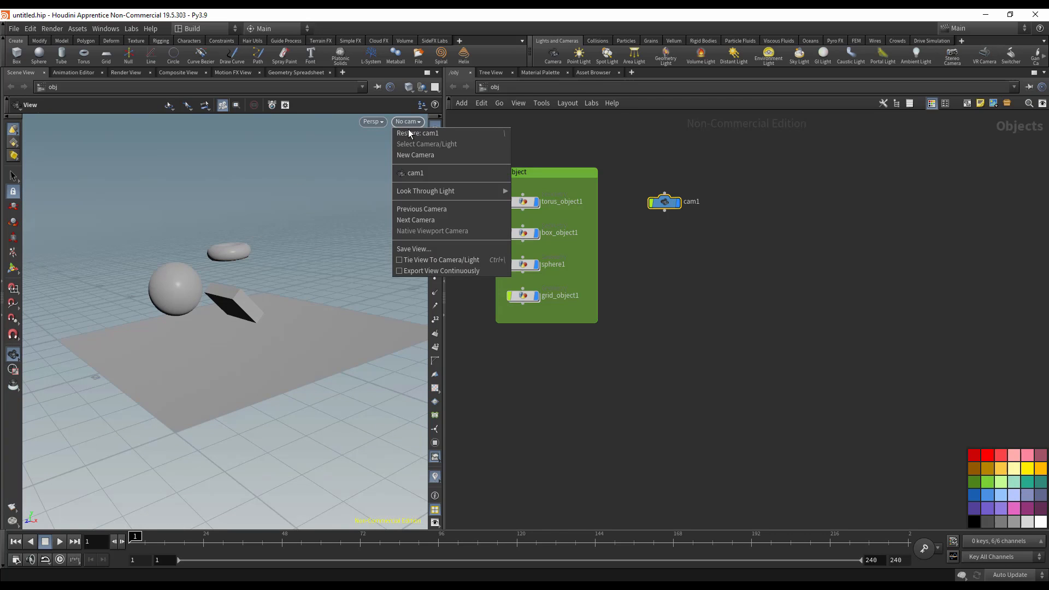
pyautogui.click(415, 172)
# Step: Leave the camera view and frame the camera object to examine it from outside
pyautogui.moveTo(211, 306); pyautogui.dragTo(230, 282)
pyautogui.moveTo(127, 375); pyautogui.dragTo(218, 306)
pyautogui.press('s')
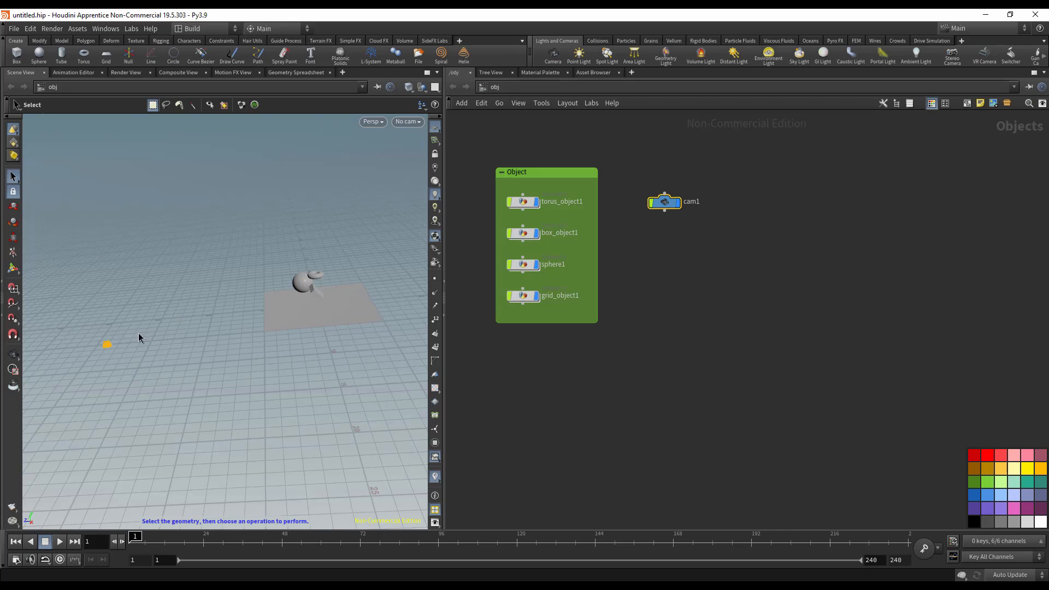
pyautogui.click(12, 355)
pyautogui.press('g')
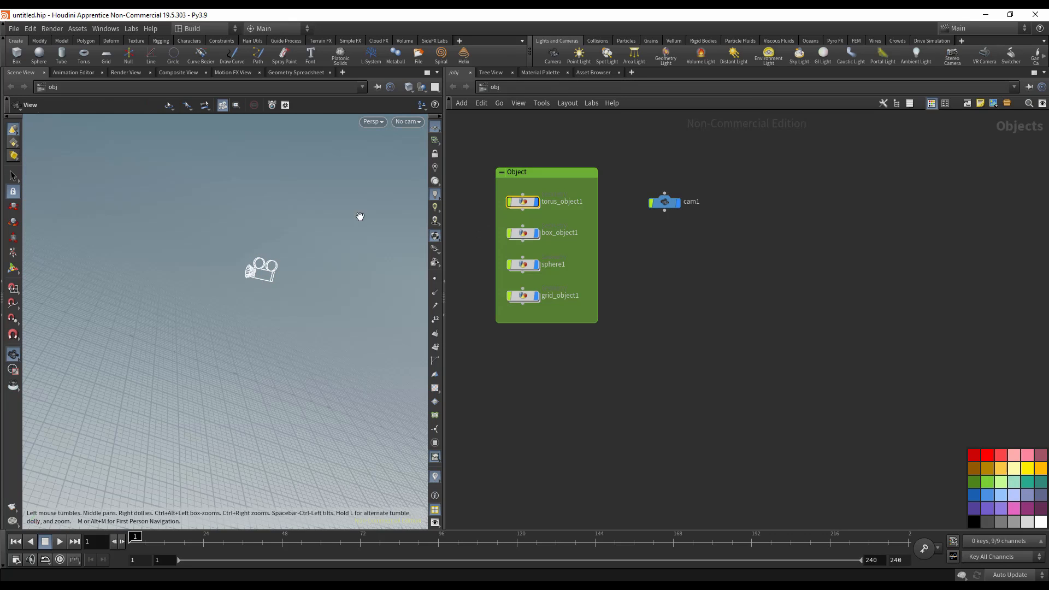
pyautogui.press('g')
pyautogui.moveTo(289, 311); pyautogui.dragTo(264, 390)
pyautogui.scroll(-4, 264, 389)
# Step: Look through cam1, lock the camera to the view, and bring it closer to the objects
pyautogui.moveTo(664, 202); pyautogui.dragTo(690, 202)
pyautogui.moveTo(643, 141); pyautogui.dragTo(354, 238)
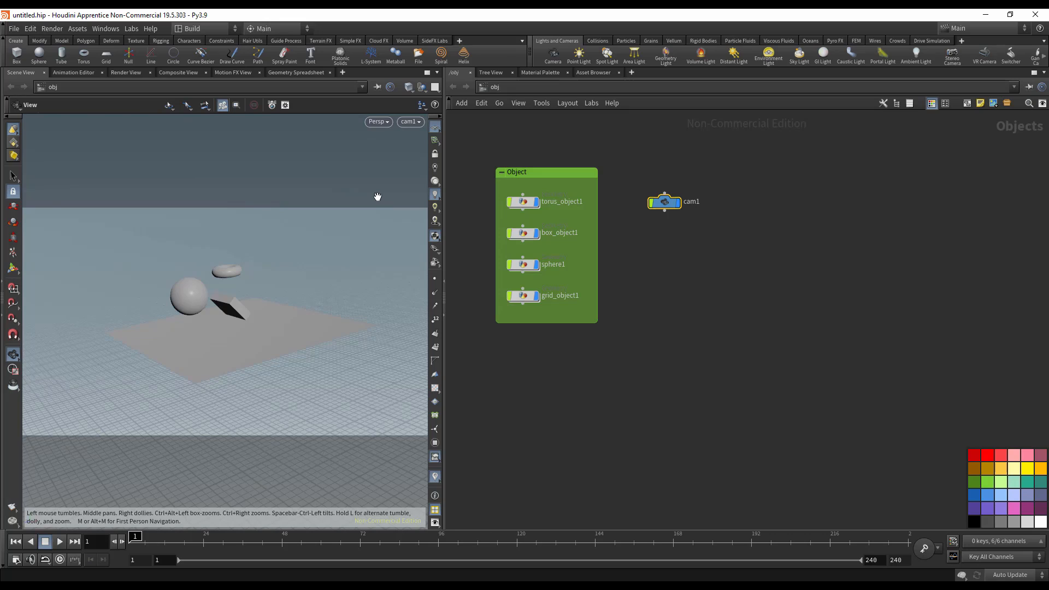
pyautogui.click(436, 160)
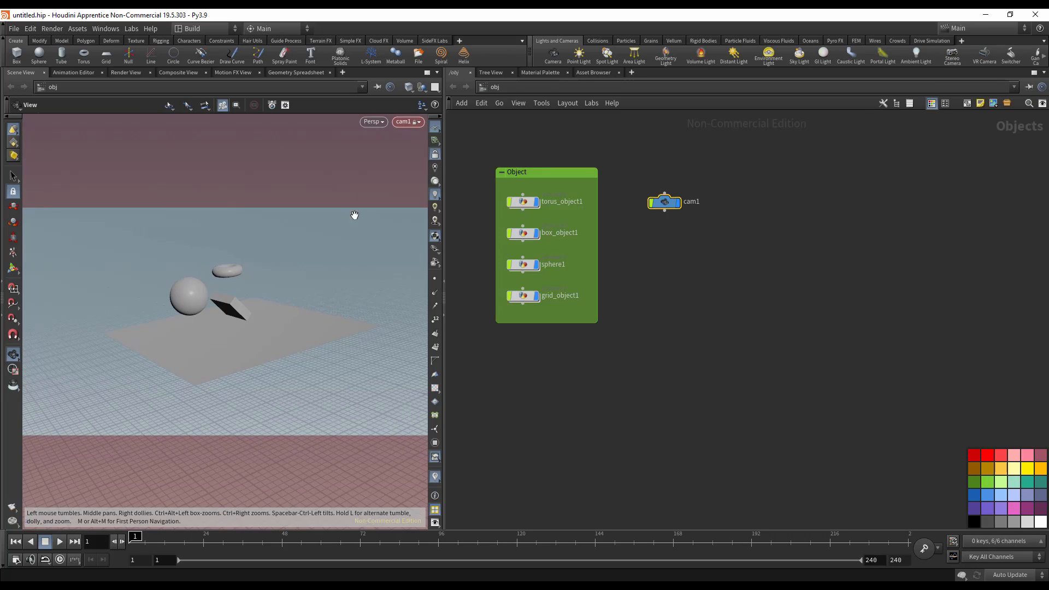
pyautogui.moveTo(255, 170); pyautogui.dragTo(224, 304, button='right')
pyautogui.moveTo(259, 118)
pyautogui.mouseDown(button='right')
pyautogui.moveTo(253, 166)
pyautogui.moveTo(224, 217)
pyautogui.mouseUp(button='right')
pyautogui.moveTo(224, 216); pyautogui.dragTo(245, 258)
# Step: Unlock the camera, leave its view, and set the grid object's uniform scale to 4.9
pyautogui.click(436, 155)
pyautogui.moveTo(253, 312); pyautogui.dragTo(196, 312)
pyautogui.moveTo(993, 191); pyautogui.dragTo(1009, 191, button='middle')
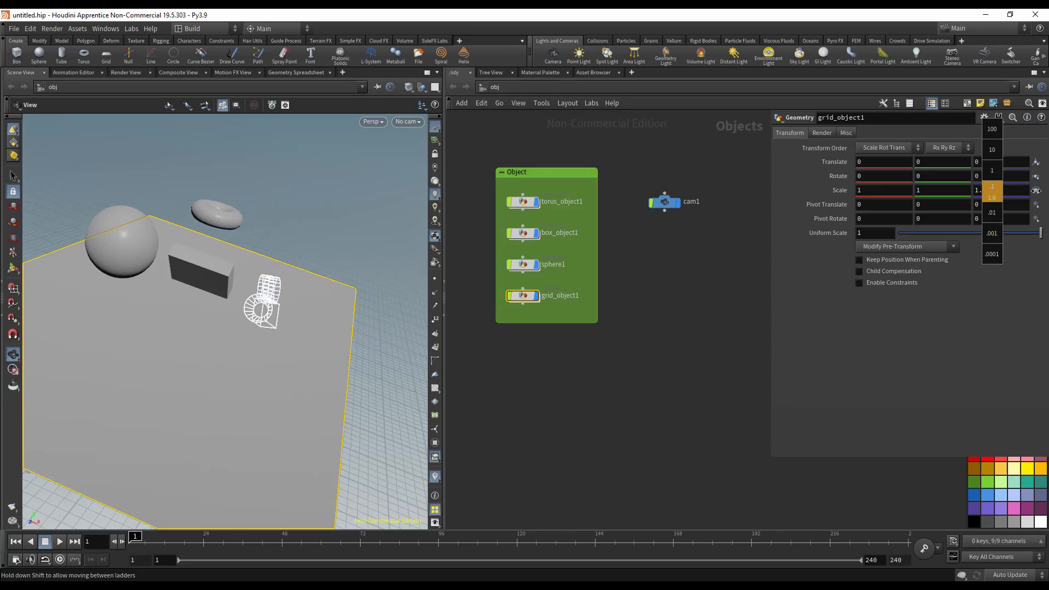
pyautogui.hotkey('ctrl', 'z')
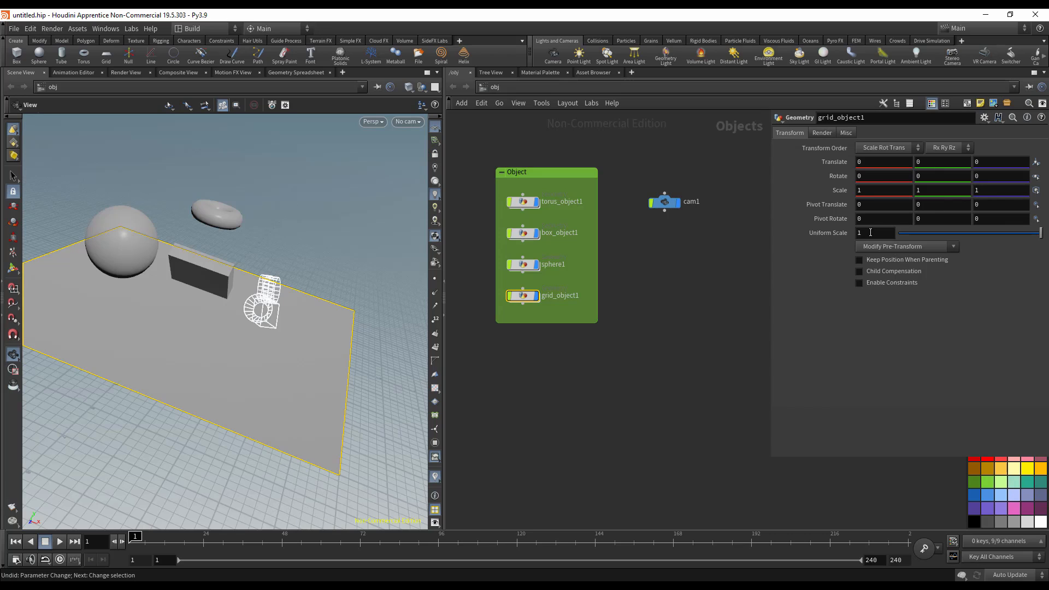
pyautogui.moveTo(870, 233); pyautogui.dragTo(1045, 221, button='middle')
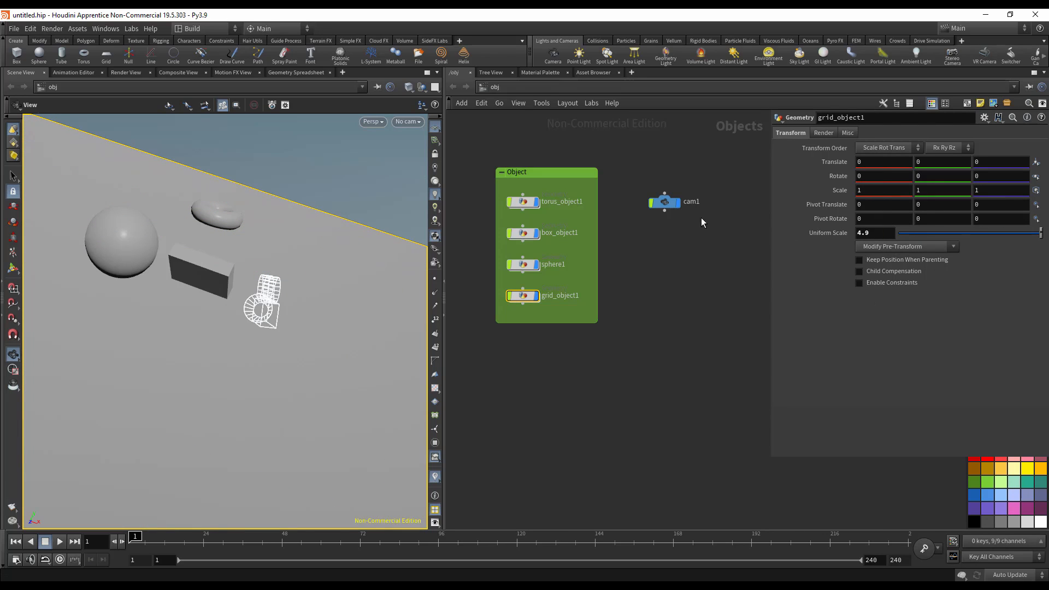
# Step: Look through cam1 again and adjust its framing of the sphere, box and torus with the camera locked
pyautogui.moveTo(664, 202); pyautogui.dragTo(381, 233)
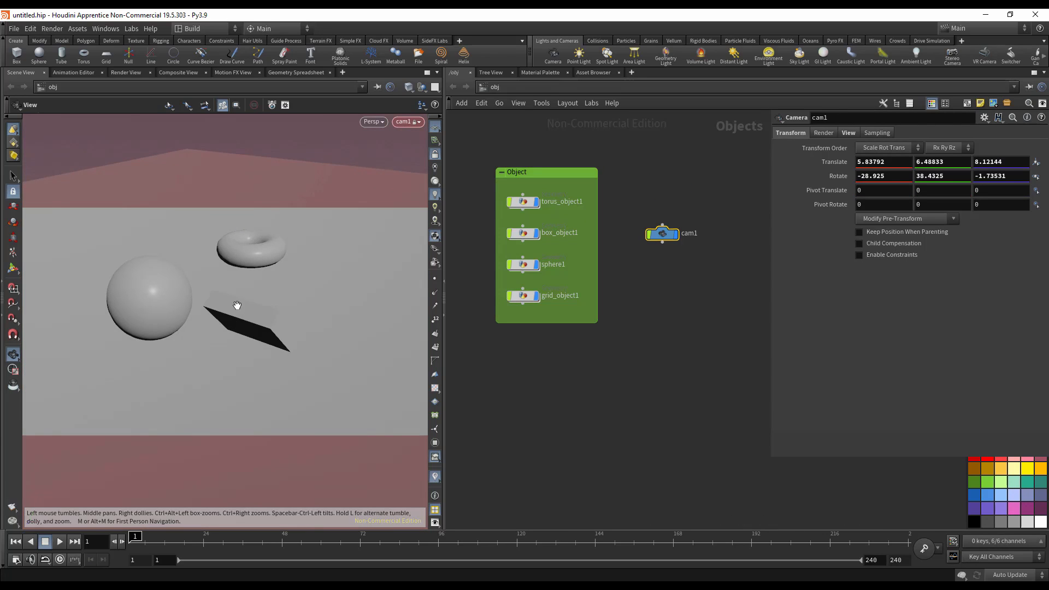
pyautogui.moveTo(235, 306); pyautogui.dragTo(237, 321, button='middle')
pyautogui.moveTo(237, 321); pyautogui.dragTo(240, 330)
pyautogui.moveTo(240, 330); pyautogui.dragTo(240, 336, button='middle')
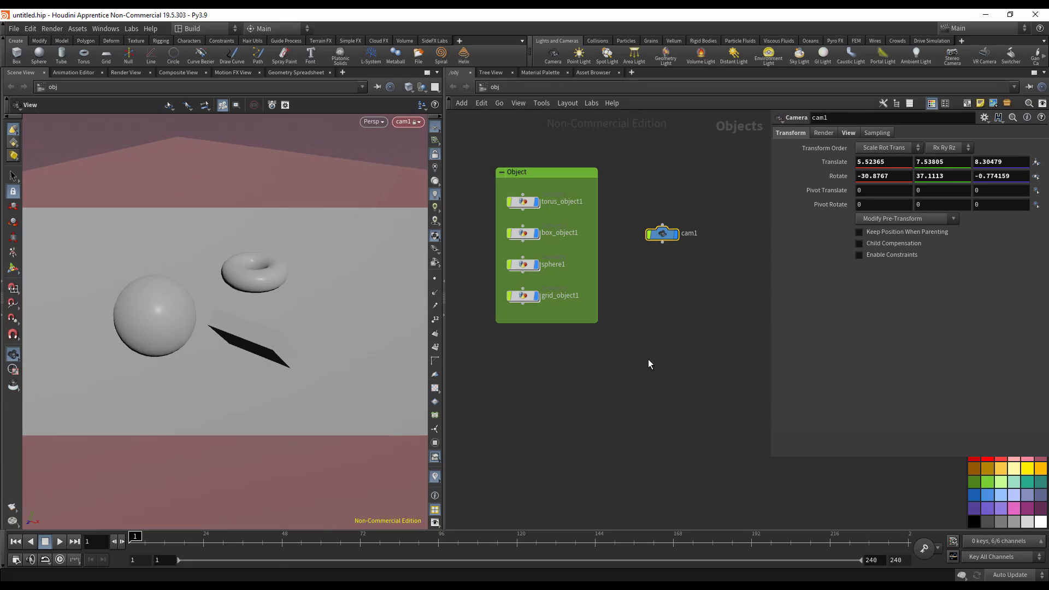
# Step: Tumble out of the camera to the opposite side of the objects and create an area light from that view
pyautogui.moveTo(243, 290); pyautogui.dragTo(191, 140)
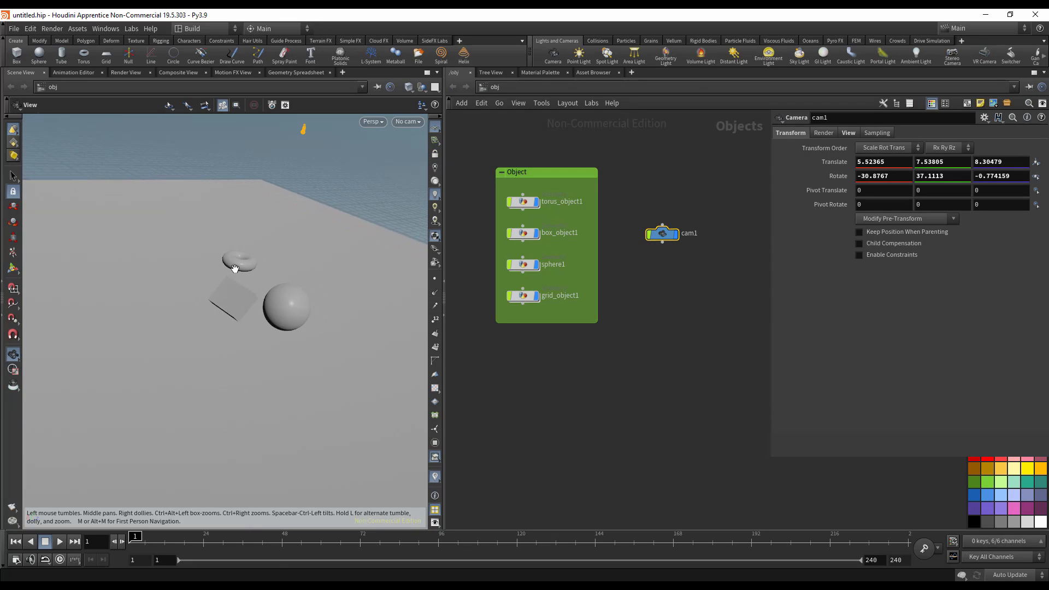
pyautogui.moveTo(286, 312); pyautogui.dragTo(263, 300, button='middle')
pyautogui.moveTo(263, 300); pyautogui.dragTo(81, 269)
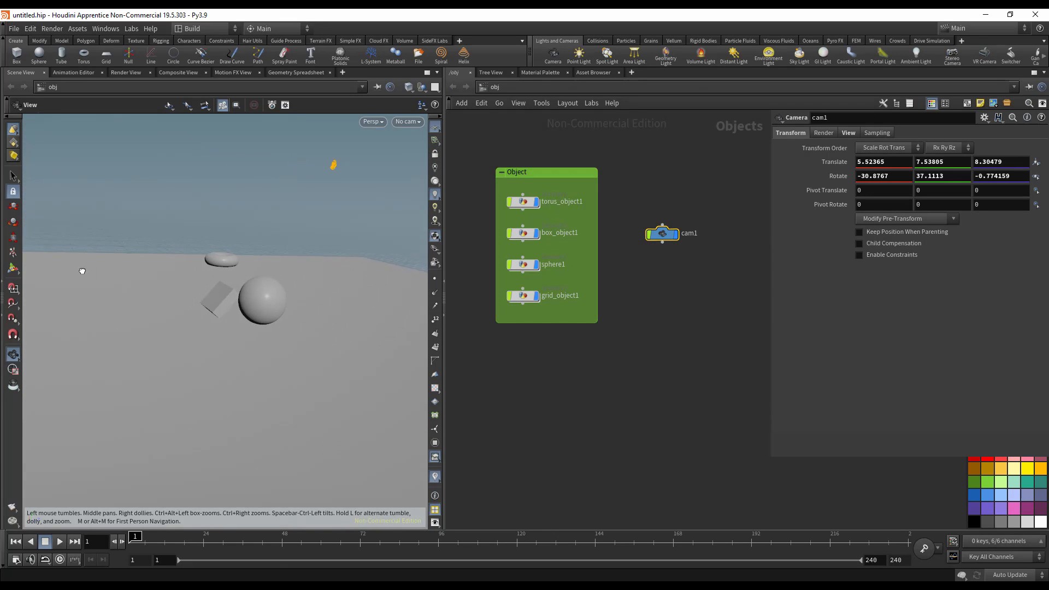
pyautogui.moveTo(237, 257); pyautogui.dragTo(293, 158)
pyautogui.moveTo(230, 285); pyautogui.dragTo(350, 328)
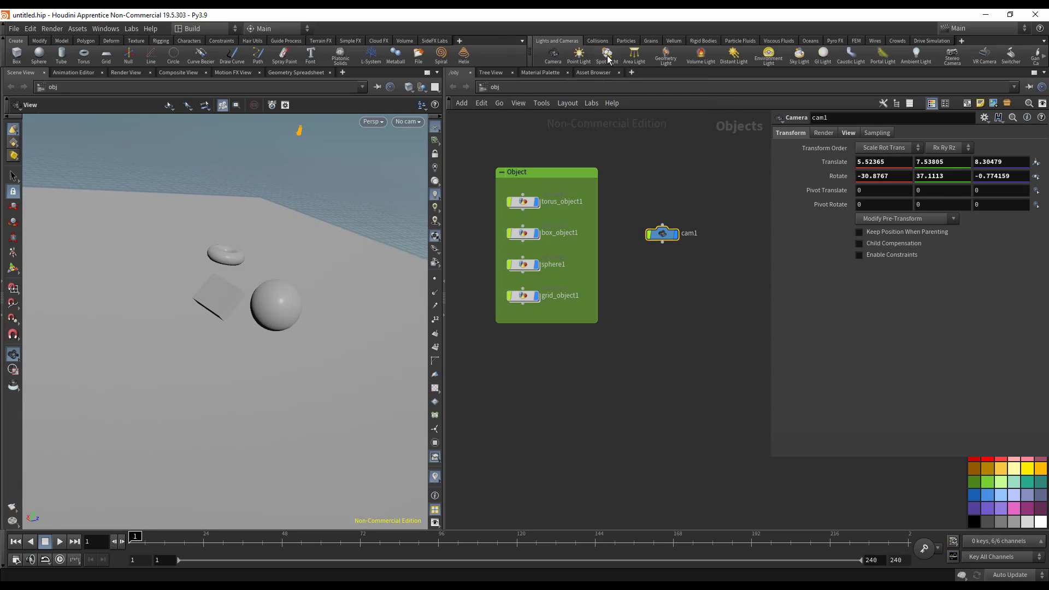
pyautogui.keyDown('ctrl'); pyautogui.click(634, 54); pyautogui.keyUp('ctrl')
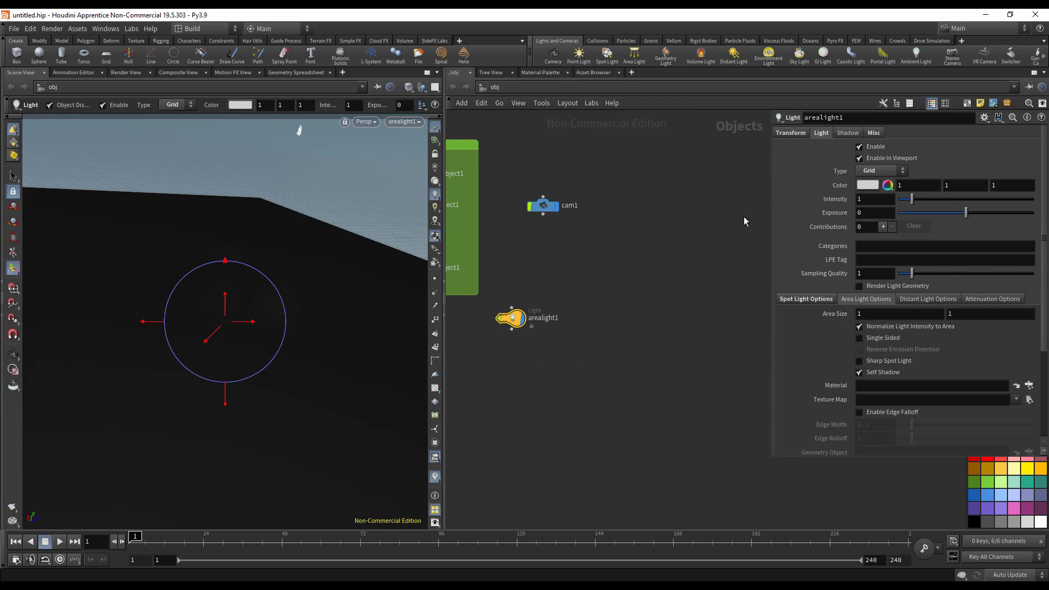
# Step: Show the area light's transform parameters and look through arealight1 in the viewport
pyautogui.click(791, 132)
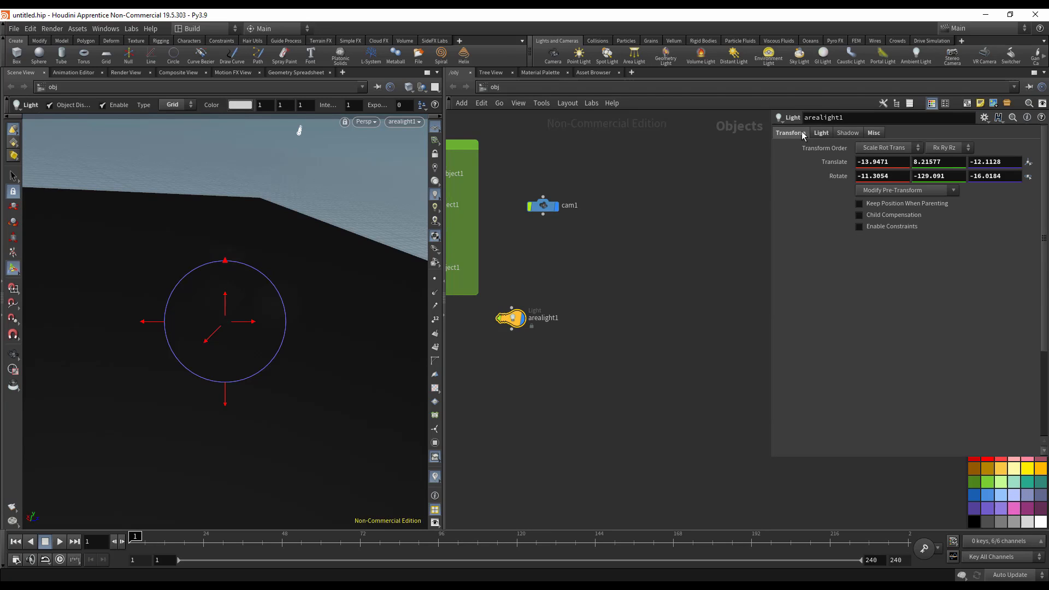
pyautogui.click(404, 121)
pyautogui.moveTo(437, 191)
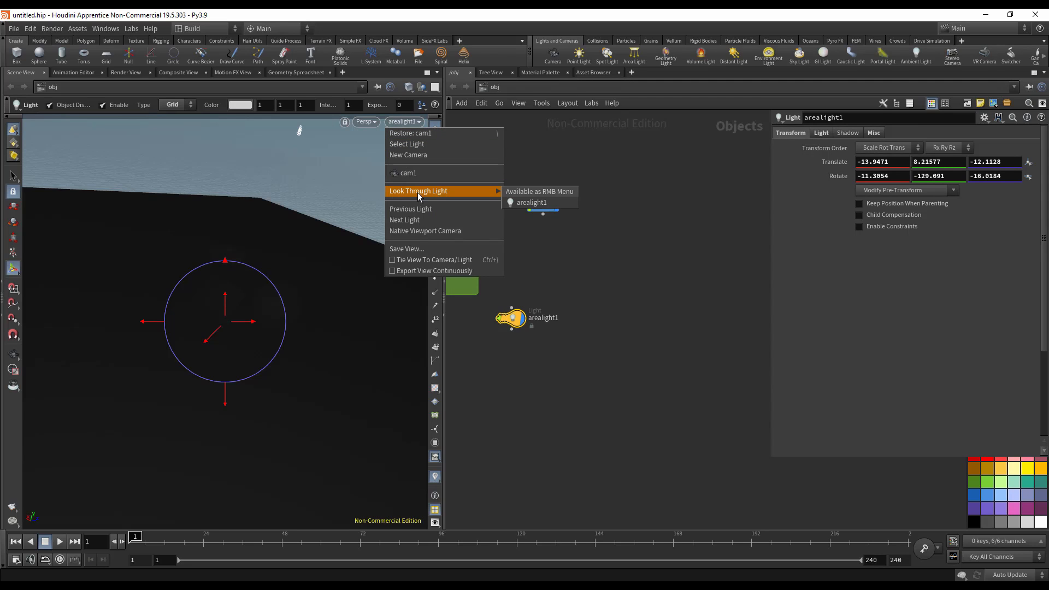
pyautogui.click(547, 205)
# Step: Set the area light's intensity to 100
pyautogui.moveTo(913, 199); pyautogui.dragTo(1035, 198)
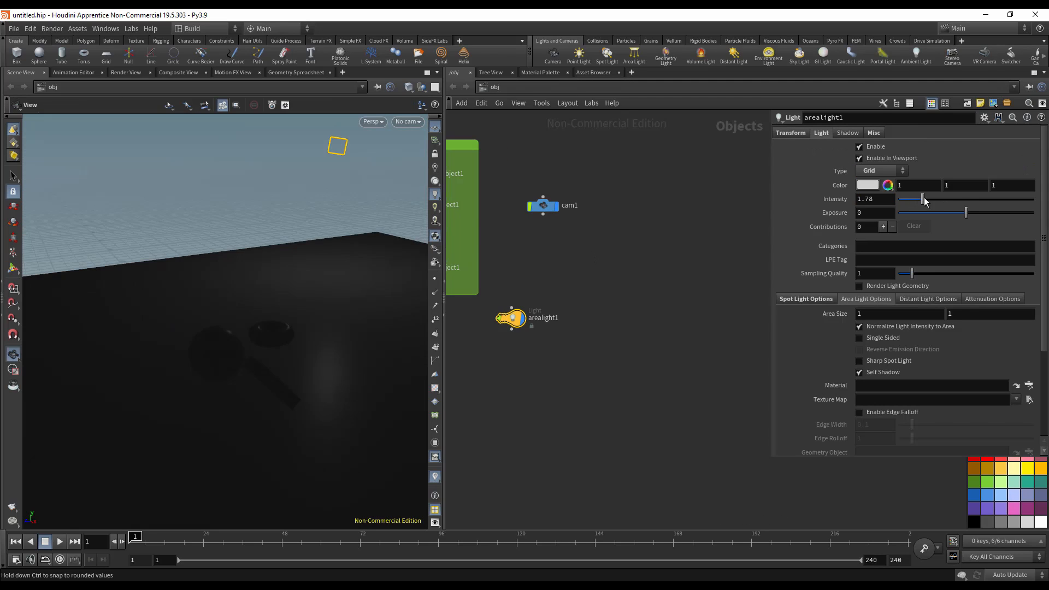
pyautogui.click(873, 198)
pyautogui.write('0')
pyautogui.press('Return')
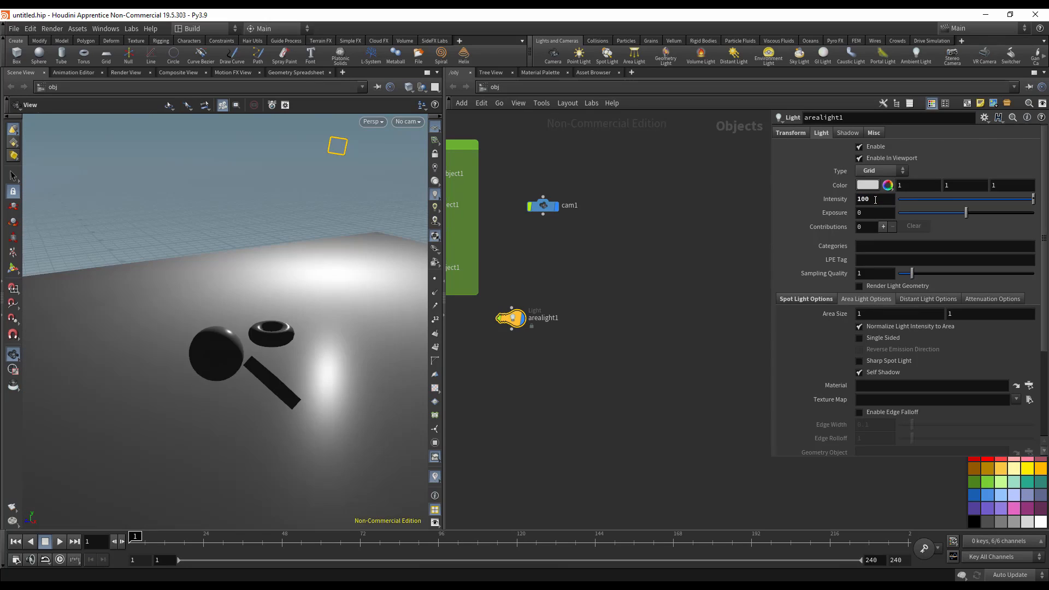
# Step: Look through arealight1 and reposition the light from its own view
pyautogui.click(407, 122)
pyautogui.moveTo(431, 191)
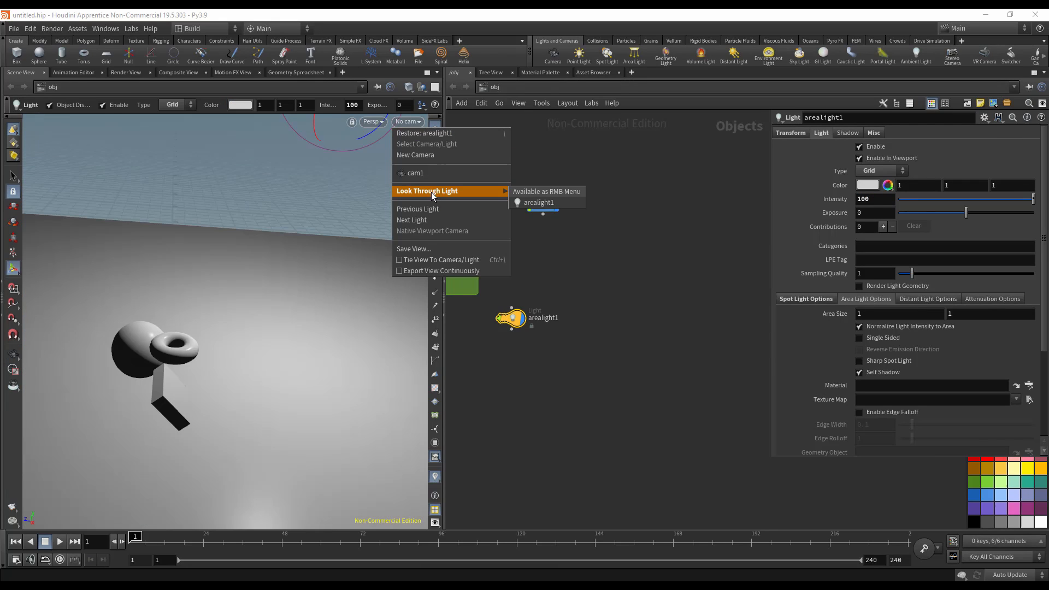
pyautogui.click(546, 202)
pyautogui.moveTo(225, 392); pyautogui.dragTo(213, 568)
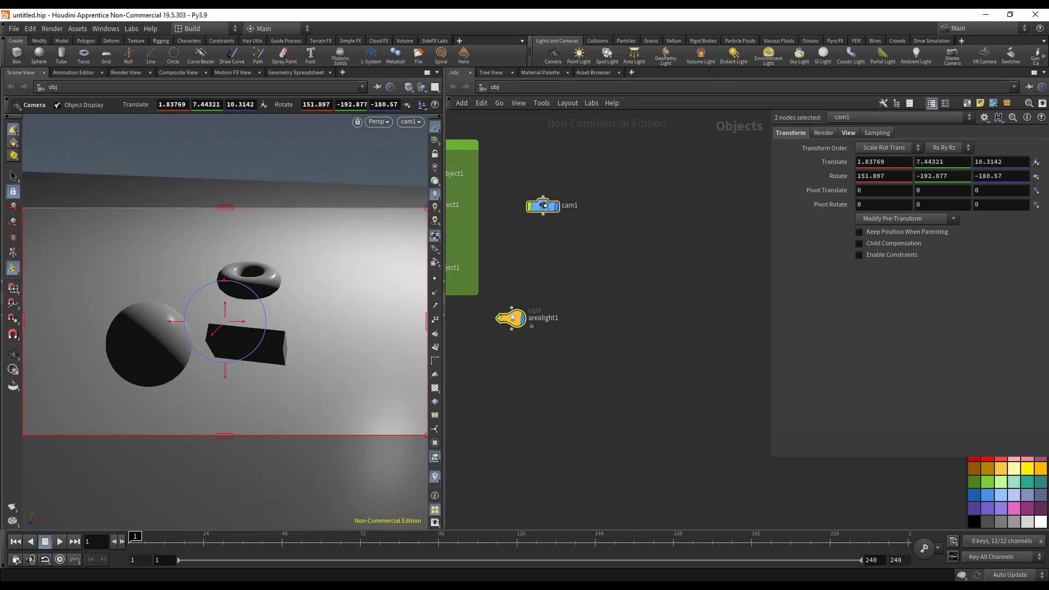
# Step: Place the cam1 node directly above arealight1 in the network
pyautogui.moveTo(545, 206); pyautogui.dragTo(547, 167)
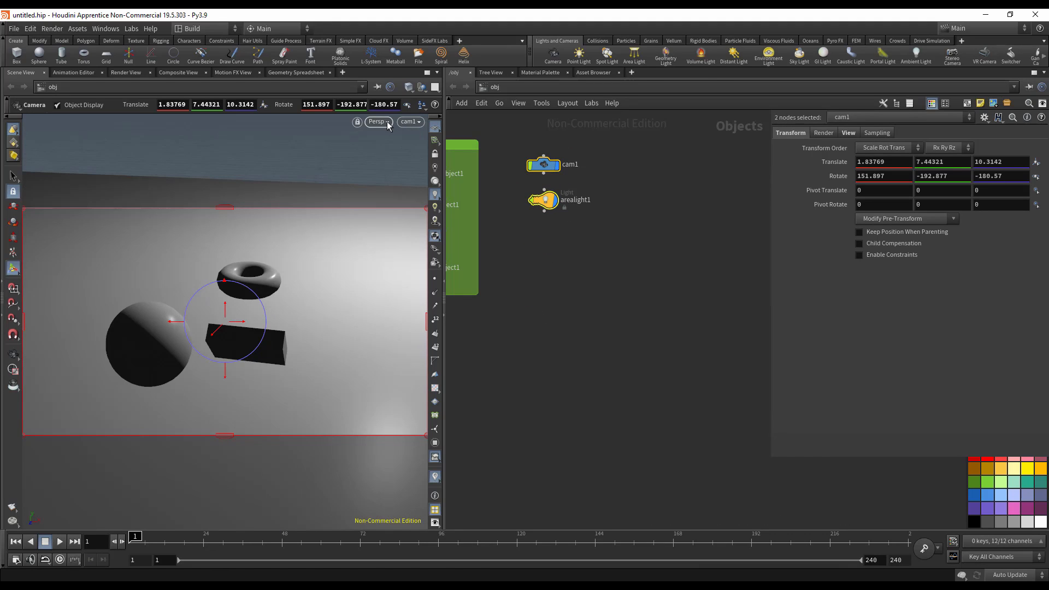
pyautogui.click(422, 88)
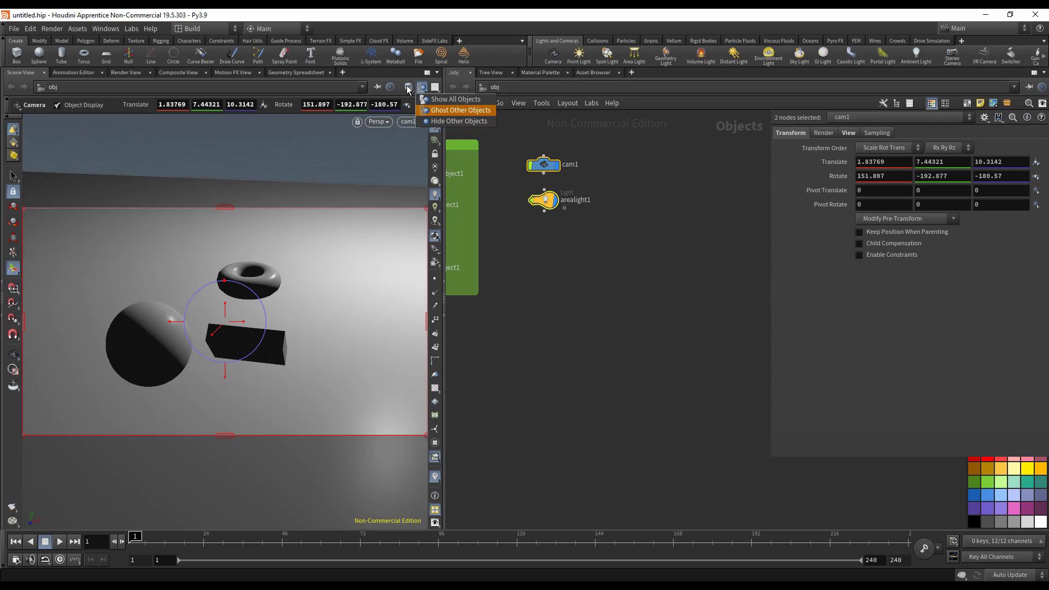
pyautogui.click(407, 86)
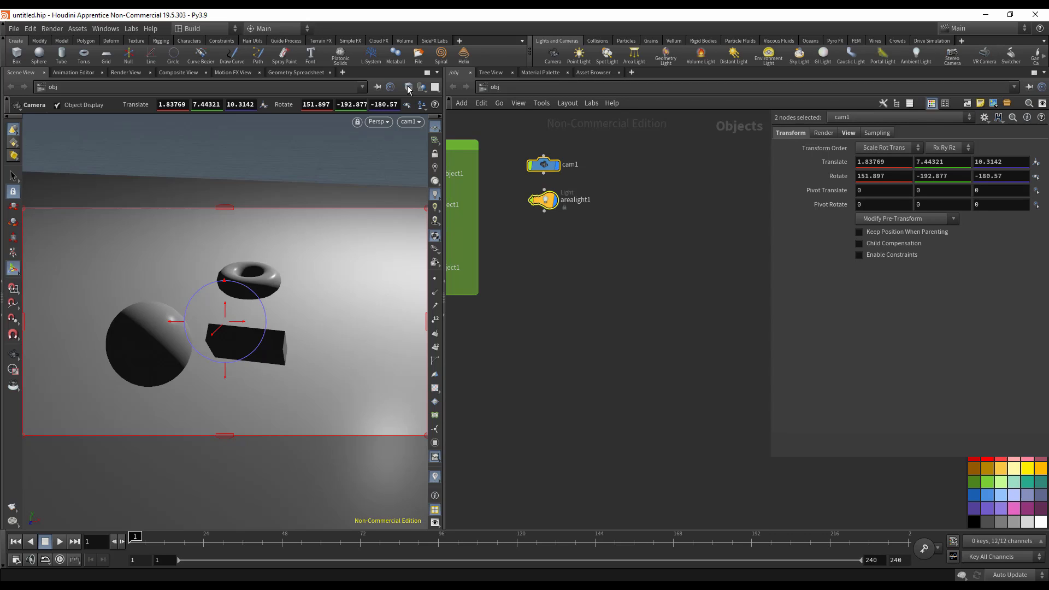
# Step: Preview the scene through the camera in Wireframe Bounding Box, Shaded Bounding Box and Flat Shaded display modes
pyautogui.click(409, 89)
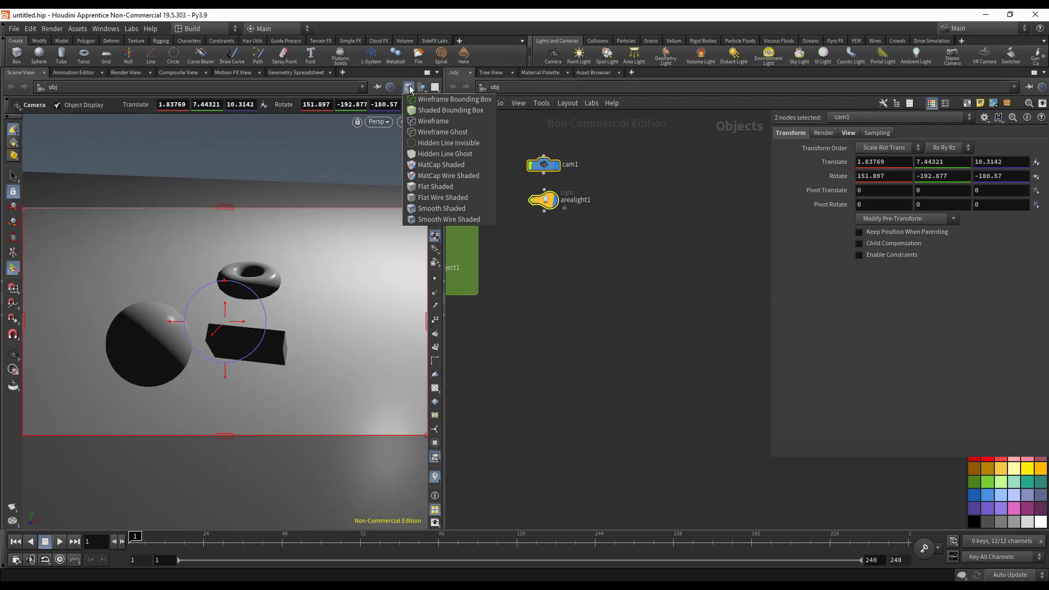
pyautogui.click(407, 104)
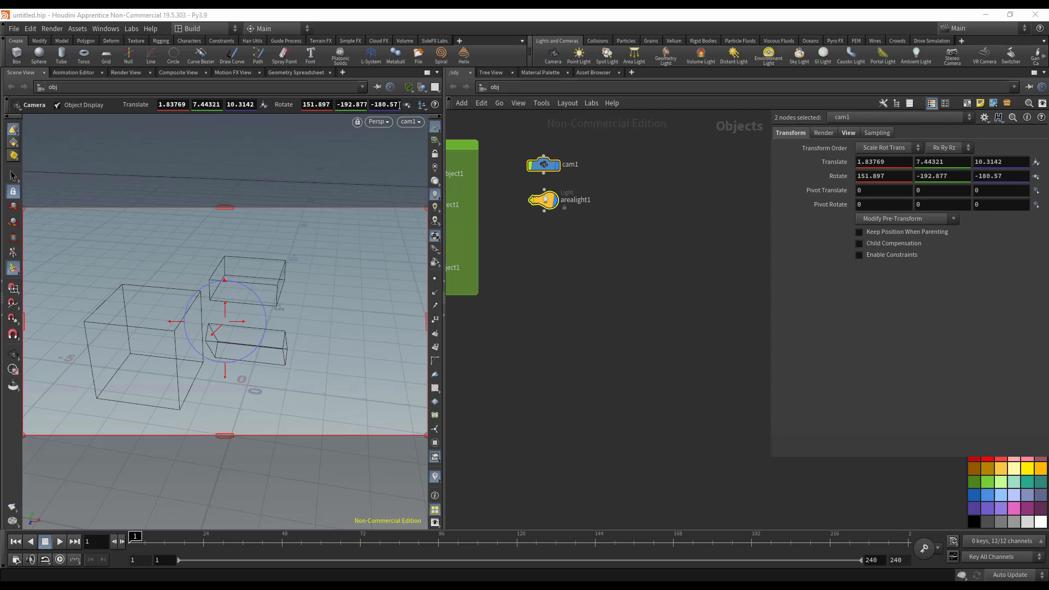
pyautogui.click(408, 88)
pyautogui.click(416, 107)
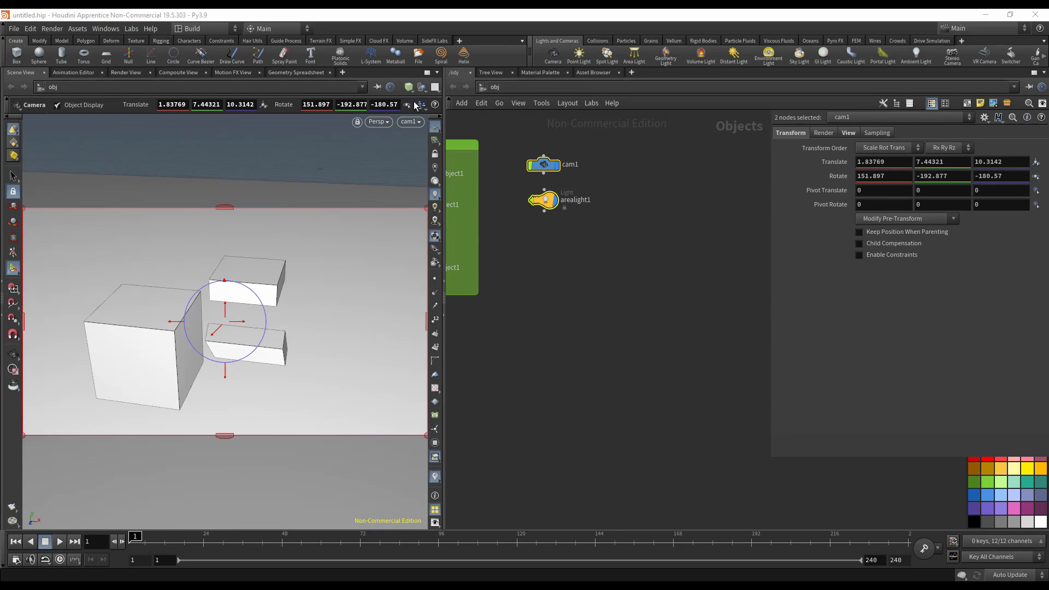
pyautogui.click(408, 87)
pyautogui.click(429, 187)
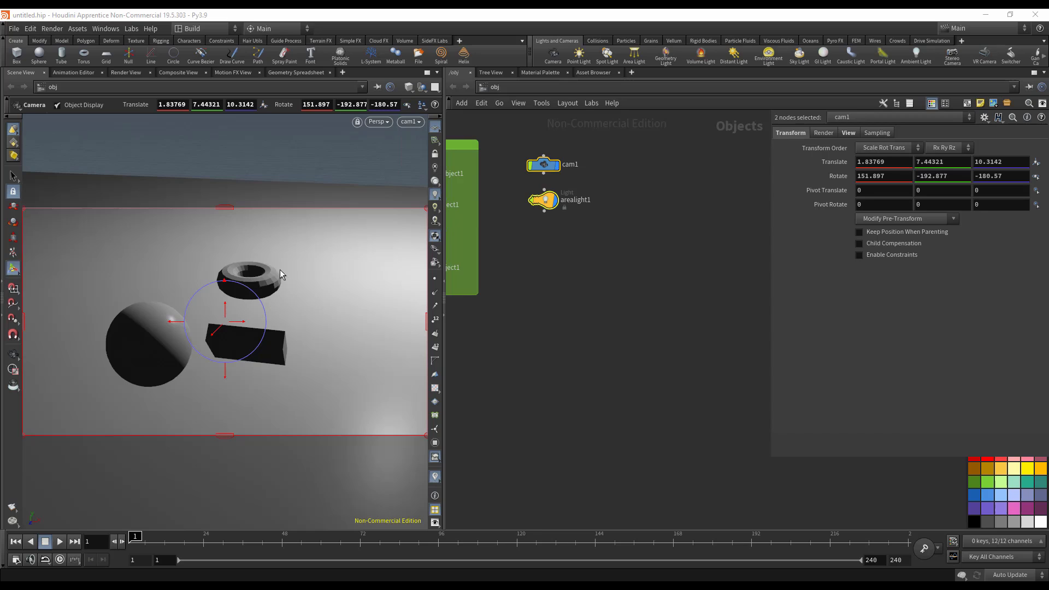
# Step: Preview the scene in Flat Wire Shaded mode and return the viewport to Smooth Shaded
pyautogui.click(409, 87)
pyautogui.click(440, 197)
pyautogui.click(409, 87)
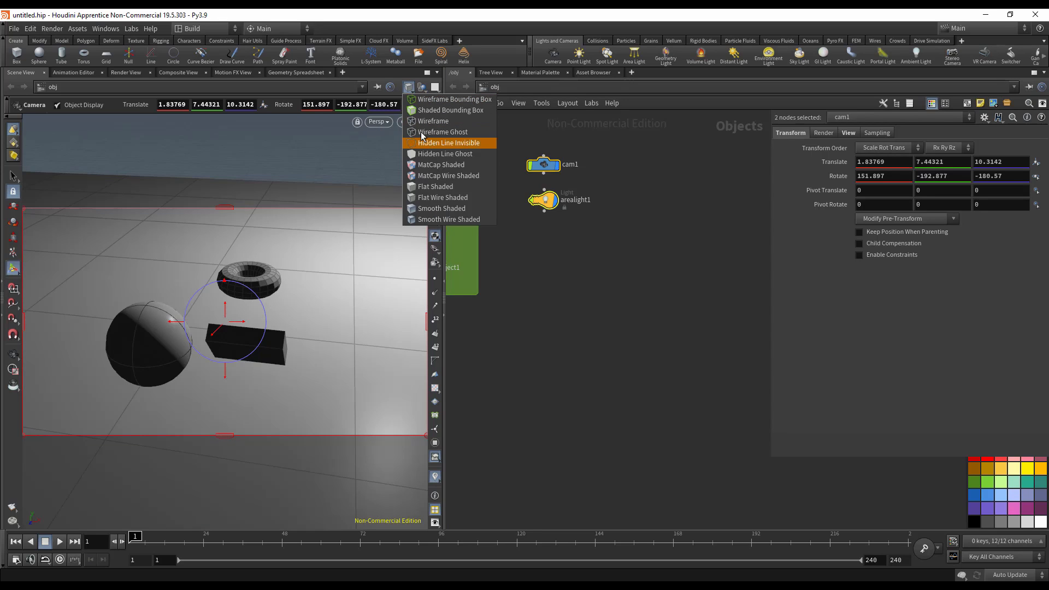
pyautogui.click(437, 208)
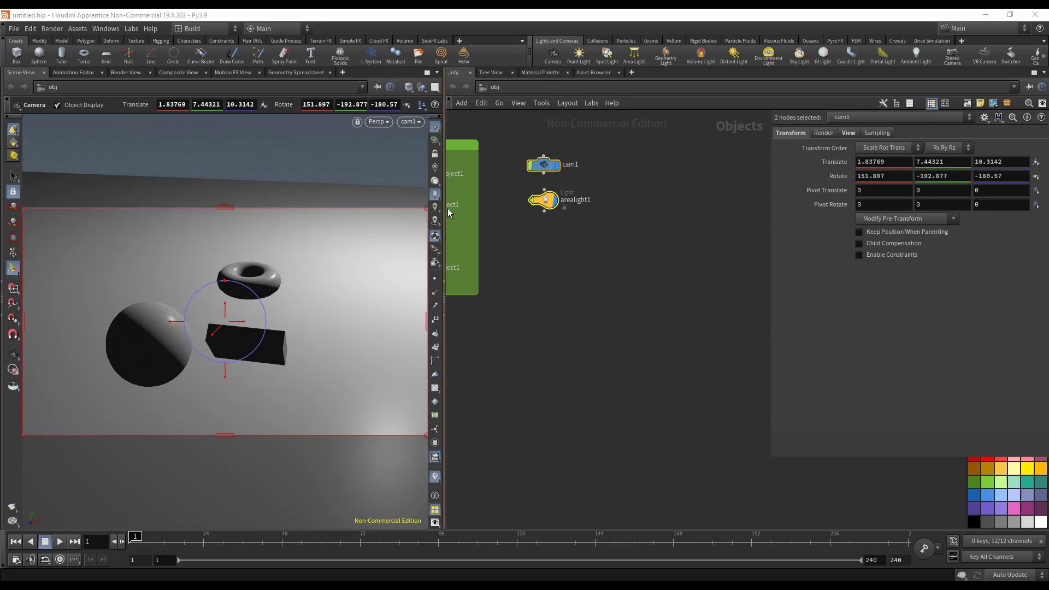
# Step: Compare the viewport lighting modes: no lighting, headlight only, normal lighting, high-quality lighting, and high-quality lighting with shadows
pyautogui.click(436, 170)
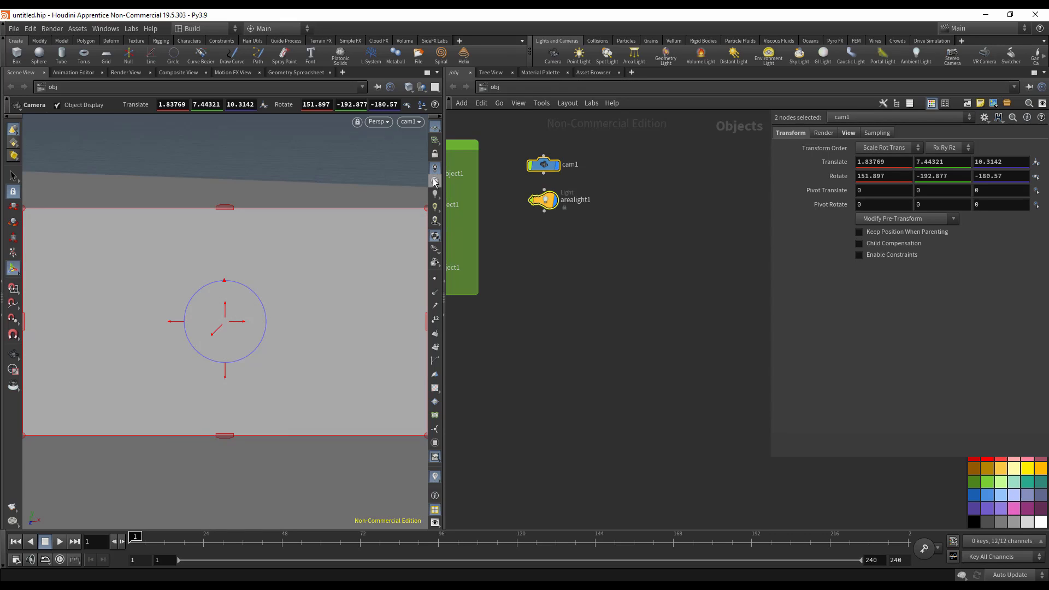
pyautogui.click(436, 182)
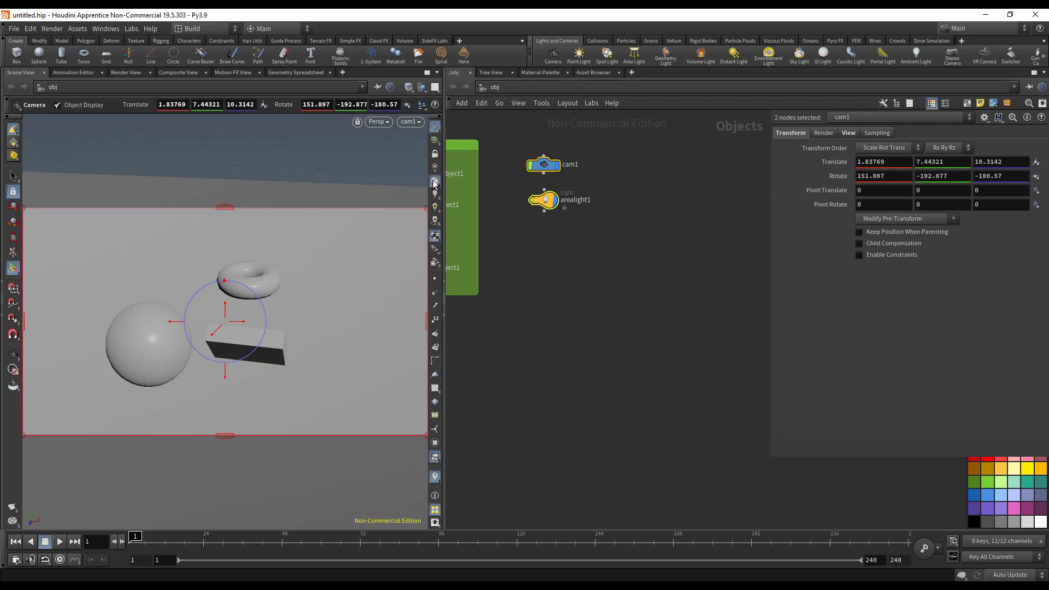
pyautogui.click(435, 196)
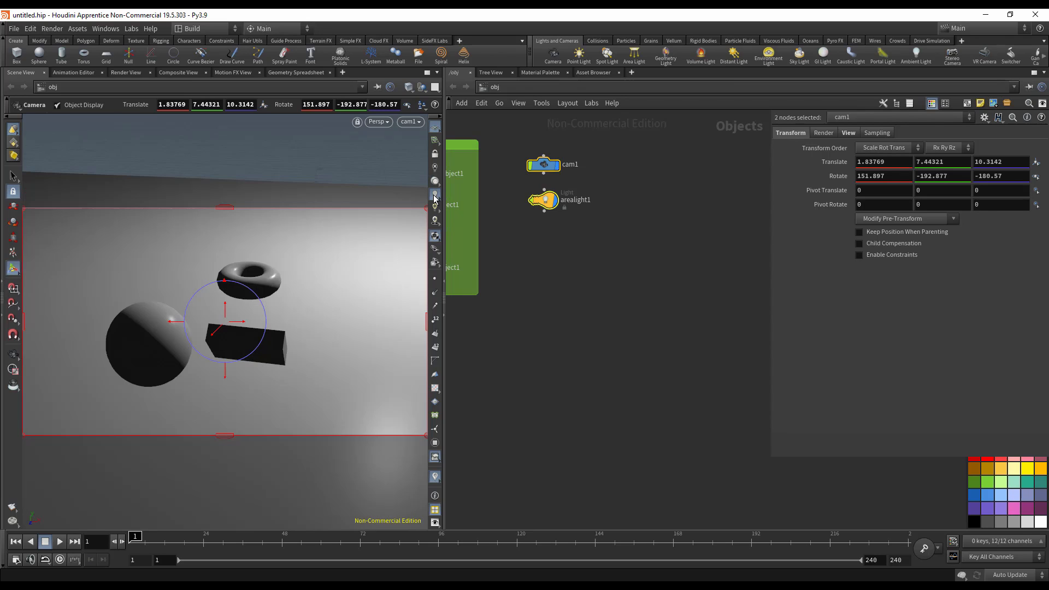
pyautogui.click(436, 209)
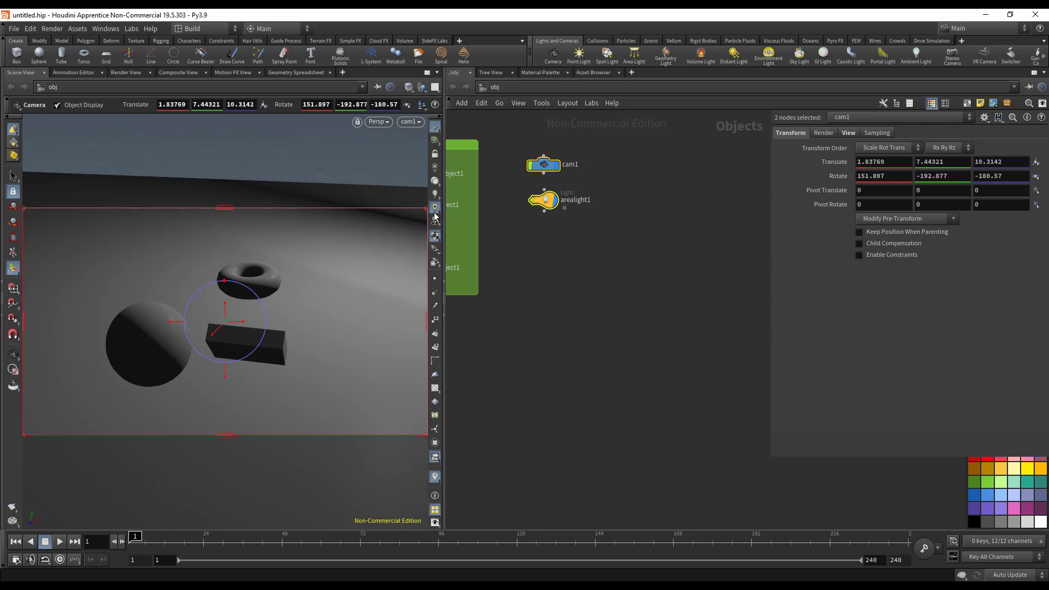
pyautogui.click(435, 222)
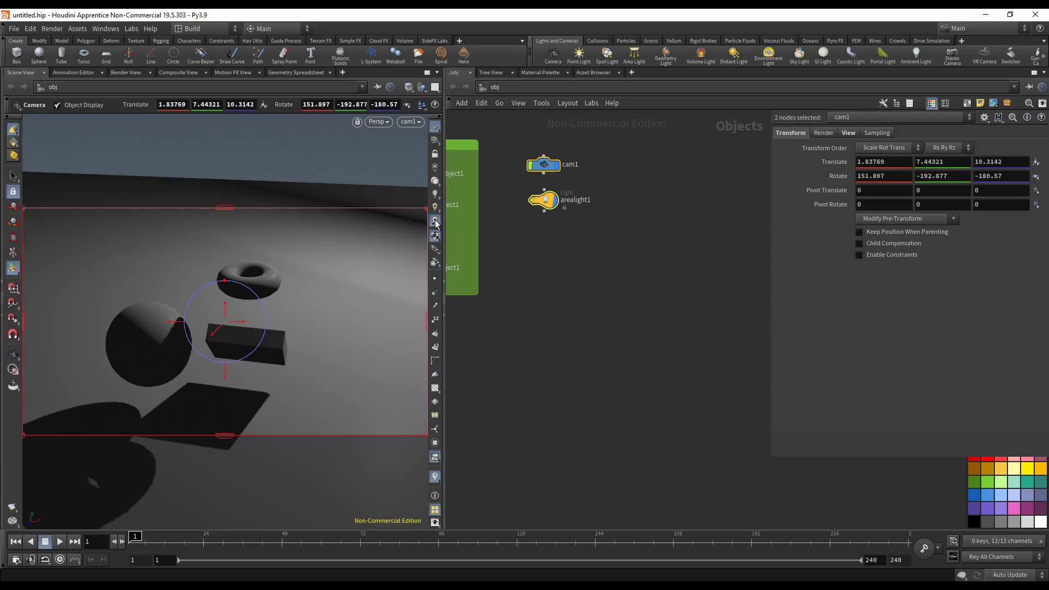
pyautogui.rightClick(436, 221)
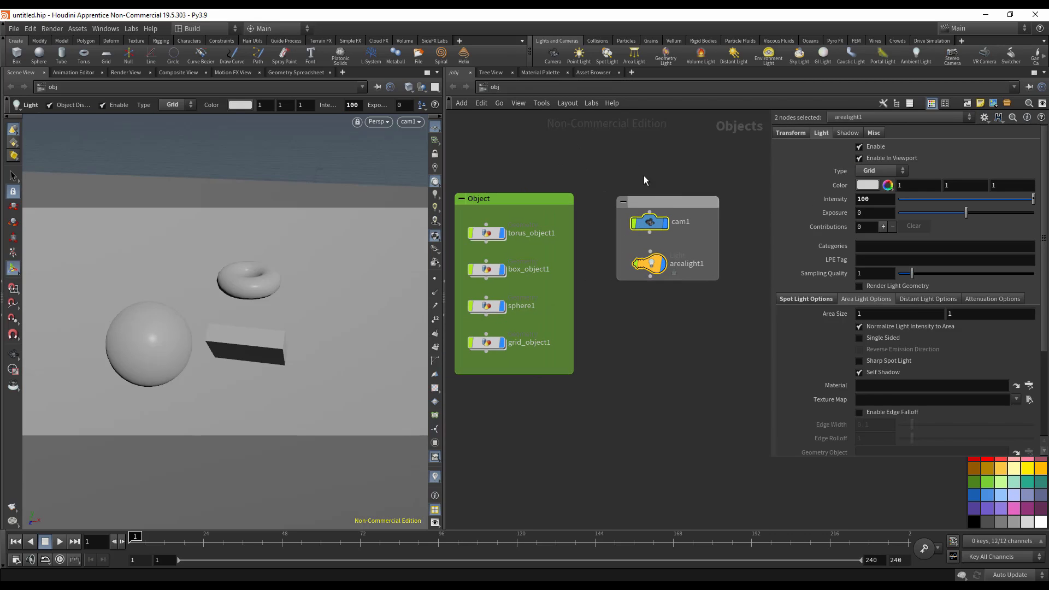
# Step: Title the network box around cam1 and arealight1 "Camera & Light" and colour it blue
pyautogui.doubleClick(650, 198)
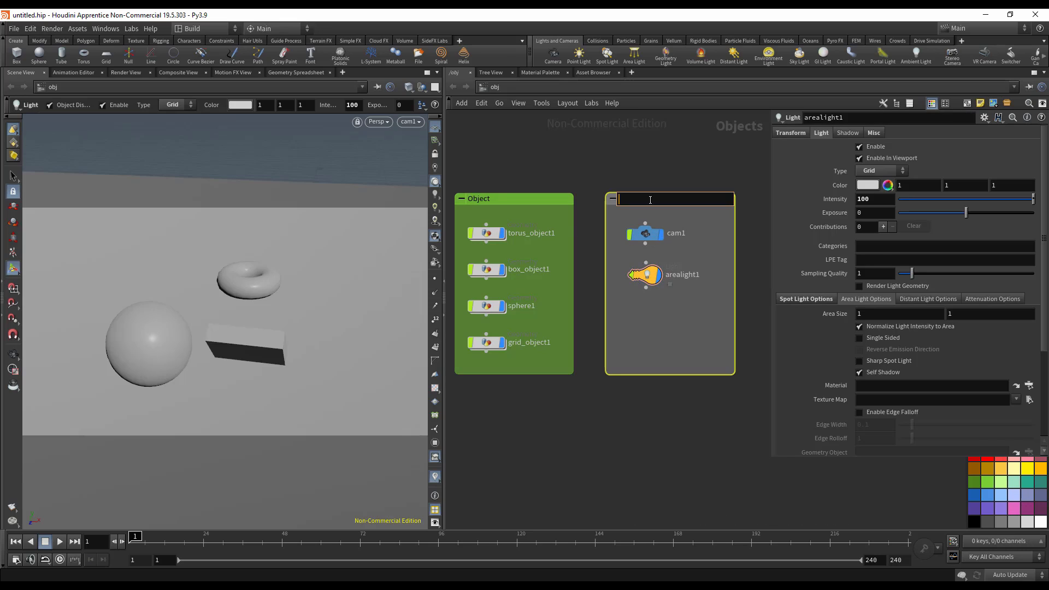
pyautogui.write('Camera & Light')
pyautogui.press('Return')
pyautogui.scroll(-5, 681, 454)
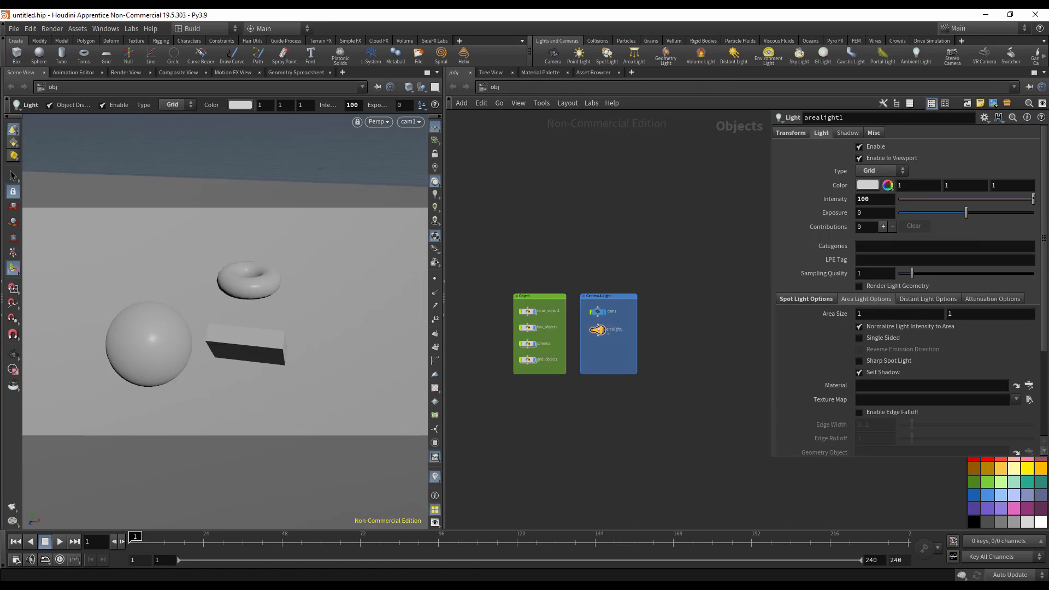
pyautogui.moveTo(700, 172); pyautogui.dragTo(541, 231)
# Step: Save the scene under the name "Apprendre les bases de Houdini Fx 19.5"
pyautogui.click(14, 28)
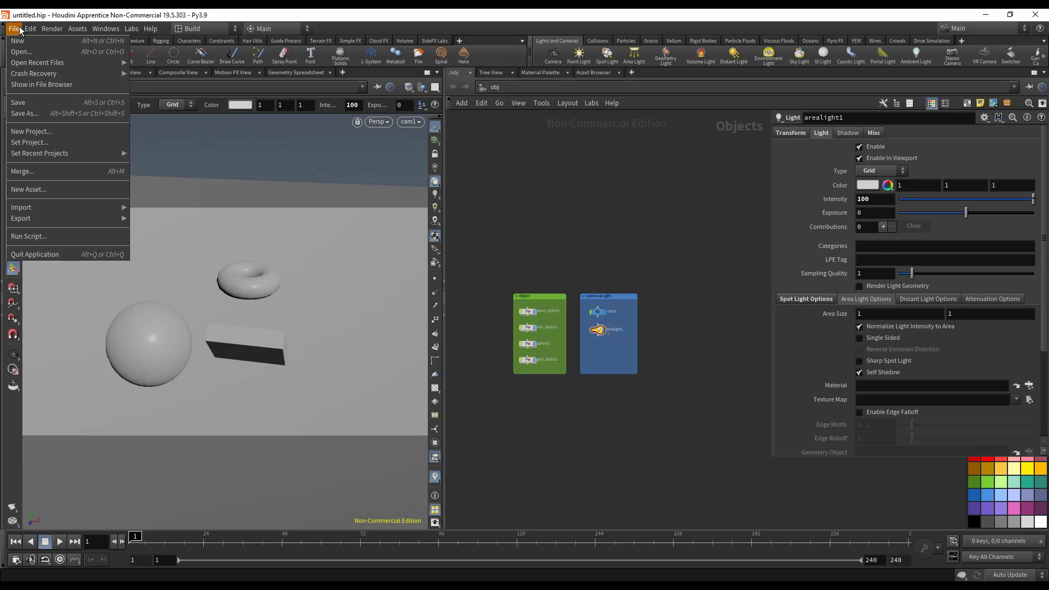
pyautogui.click(29, 99)
pyautogui.moveTo(151, 270)
pyautogui.mouseDown()
pyautogui.moveTo(106, 260)
pyautogui.moveTo(133, 269)
pyautogui.mouseUp()
pyautogui.click(152, 270)
pyautogui.click(134, 270)
pyautogui.doubleClick(143, 270)
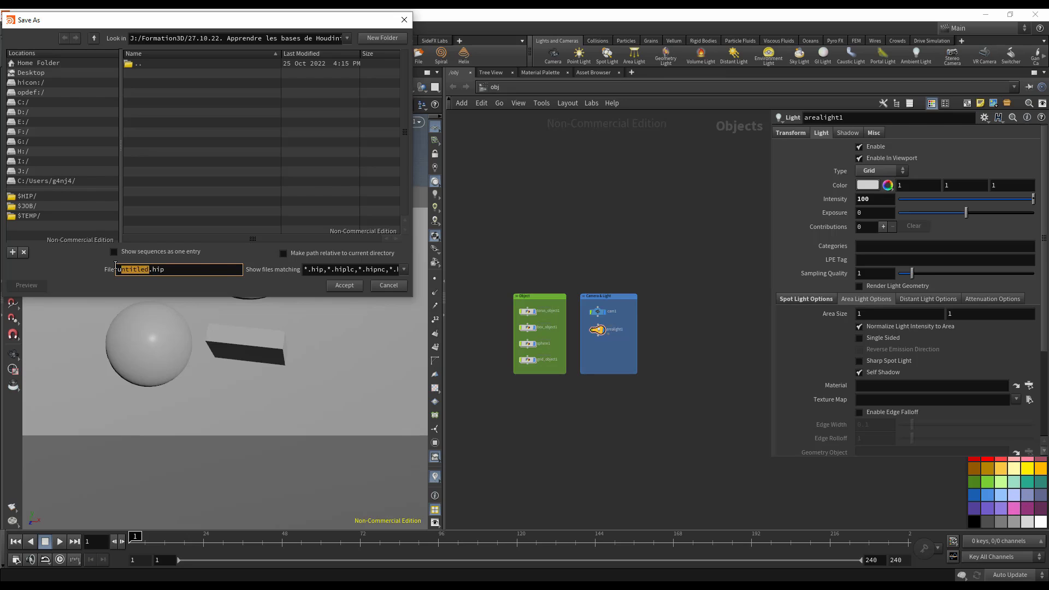
pyautogui.hotkey('ctrl', 'v')
pyautogui.press('Return')
# Step: Set the project directory to the saved scene's folder, $HIP/
pyautogui.click(13, 28)
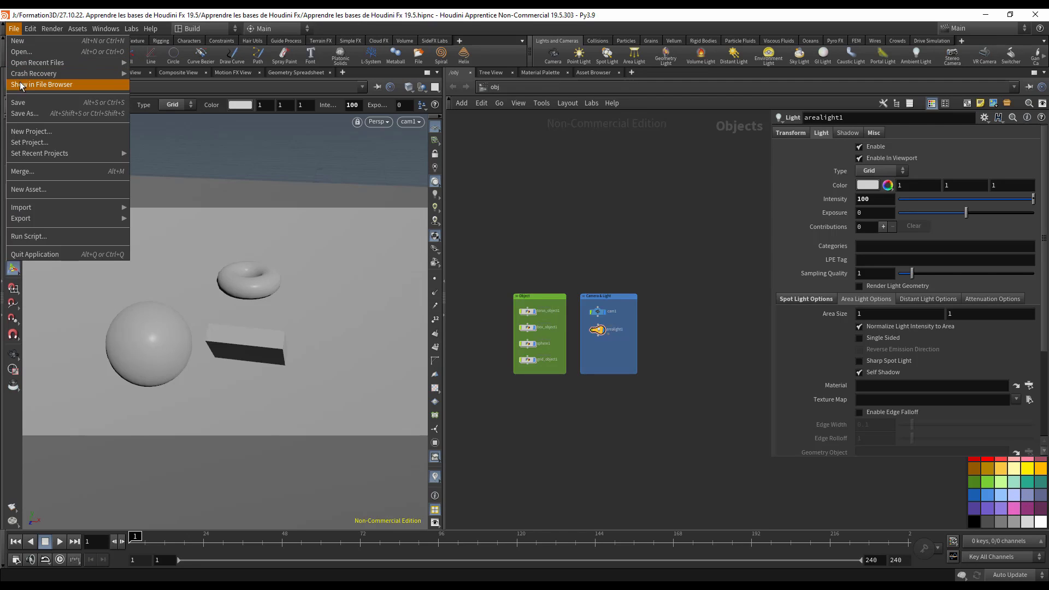
pyautogui.click(42, 143)
pyautogui.click(158, 270)
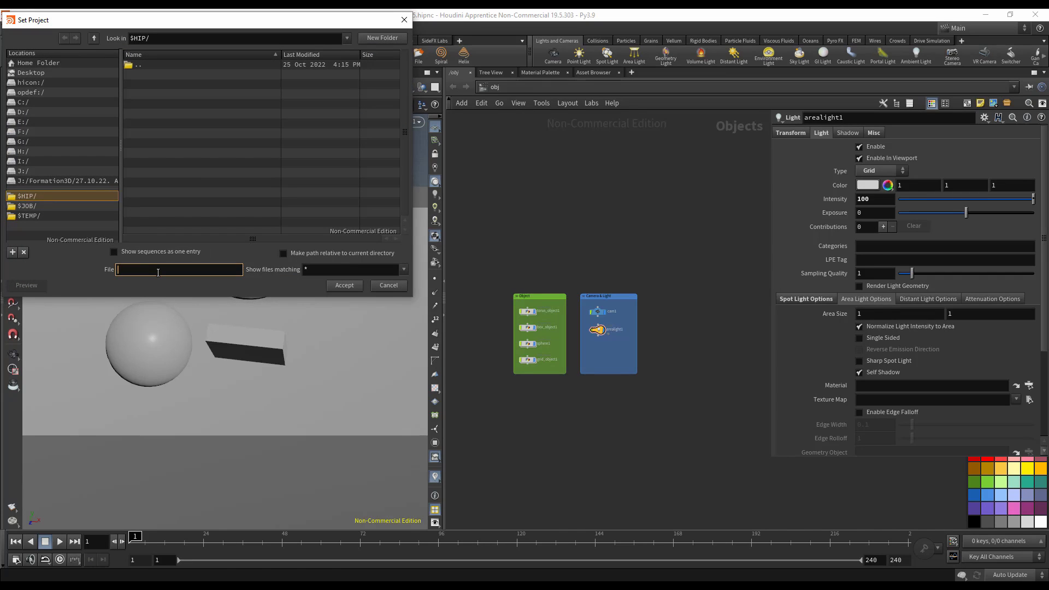
pyautogui.write('Project')
pyautogui.click(335, 285)
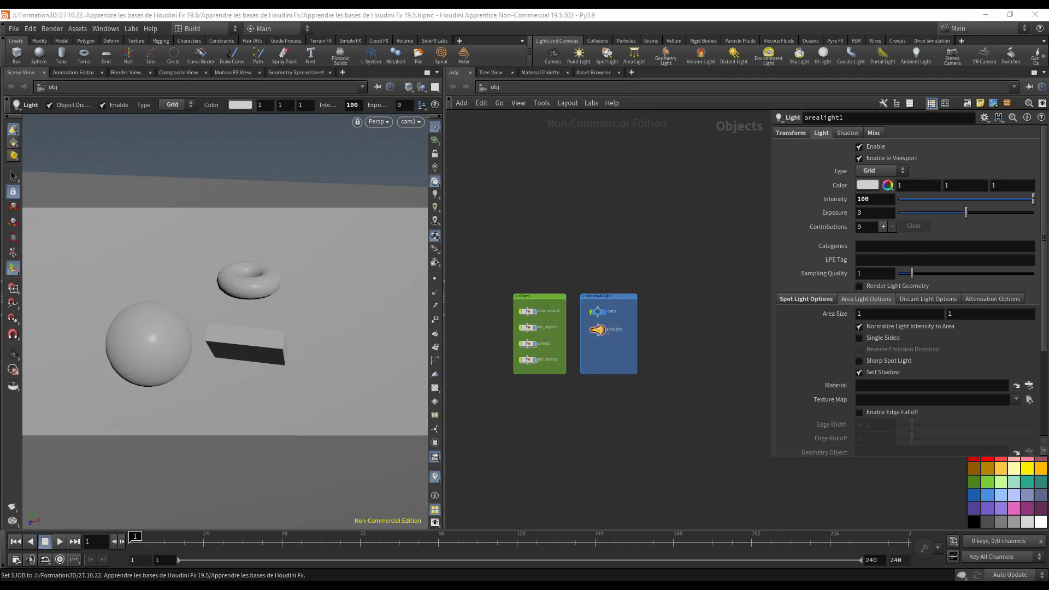
# Step: Create a new project named newProject at $JOB/HoudiniProjects with all default project folders
pyautogui.click(13, 28)
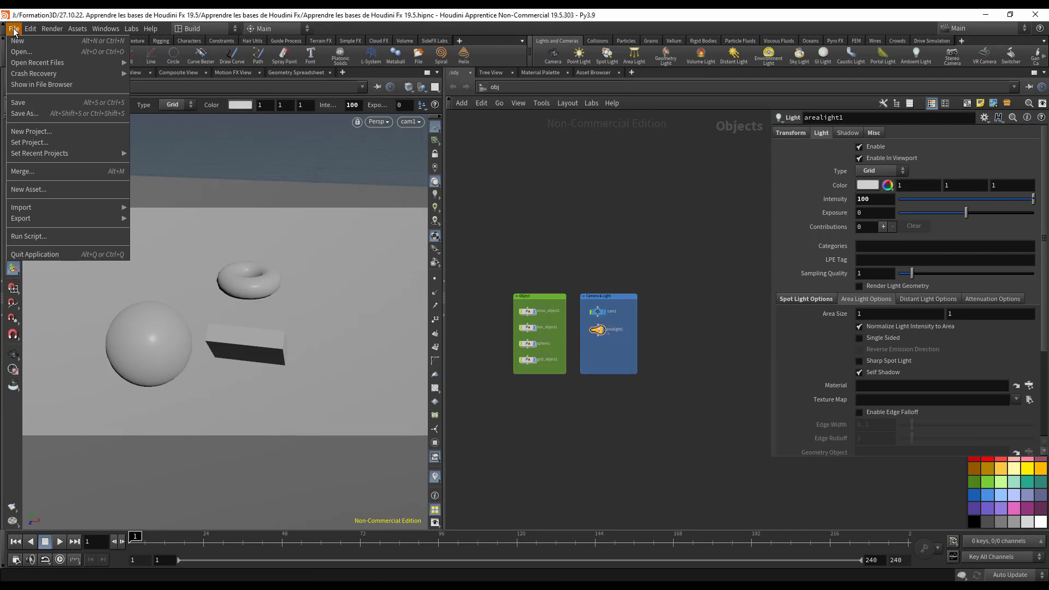
pyautogui.click(37, 134)
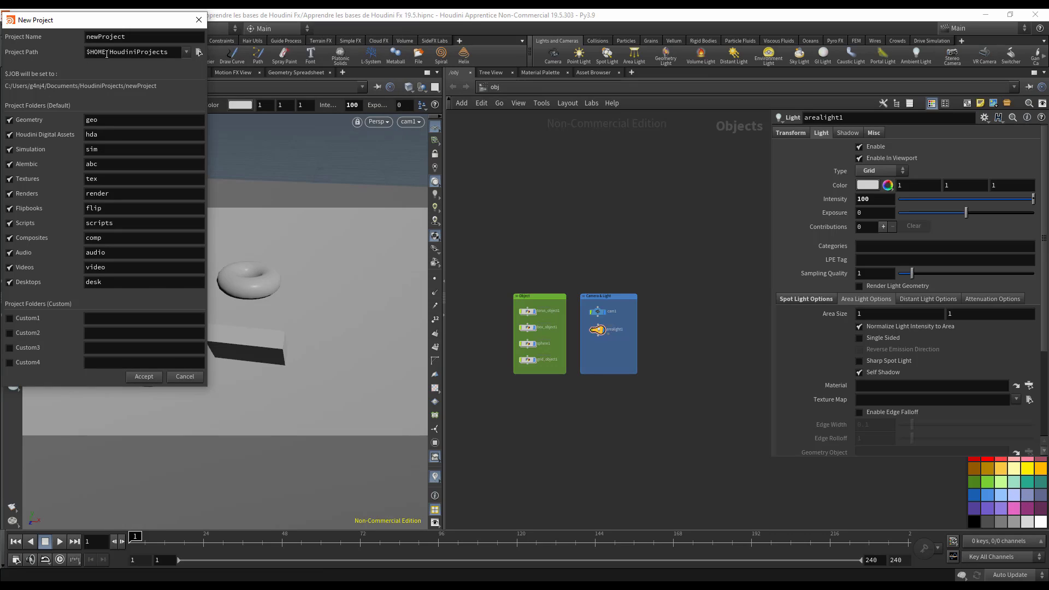
pyautogui.moveTo(107, 54); pyautogui.dragTo(91, 53)
pyautogui.press('BackSpace')
pyautogui.write('JOB')
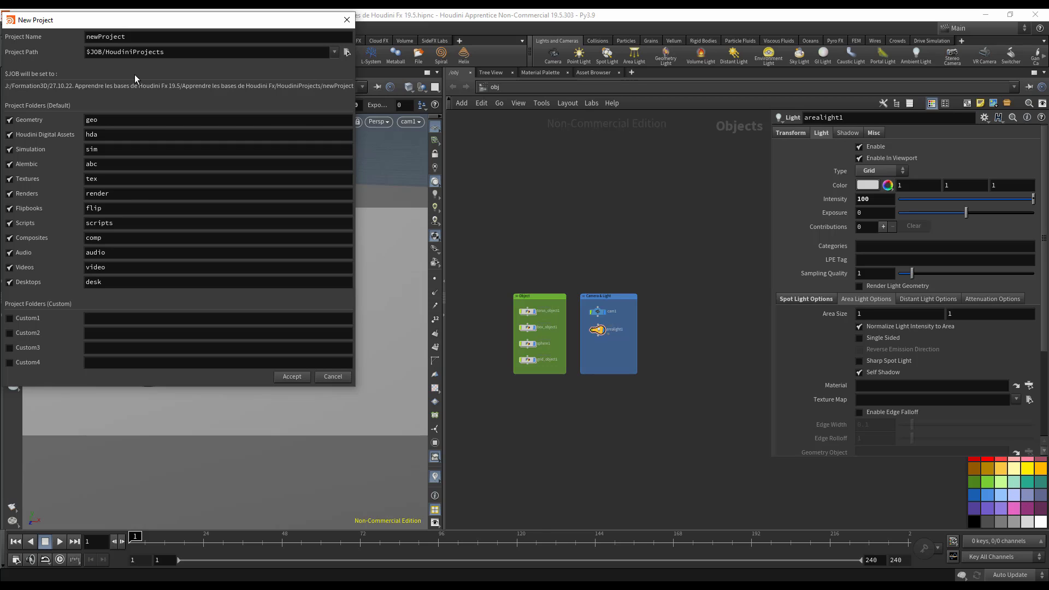
pyautogui.click(299, 378)
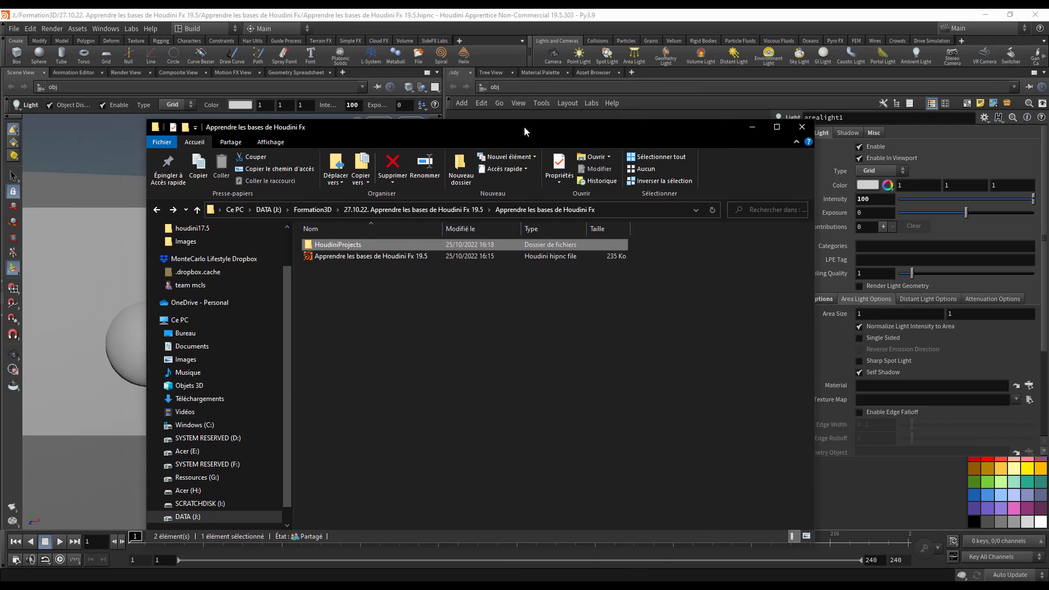
# Step: Examine the subfolders of HoudiniProjects/newProject in File Explorer and close the window
pyautogui.click(356, 256)
pyautogui.doubleClick(339, 245)
pyautogui.doubleClick(338, 244)
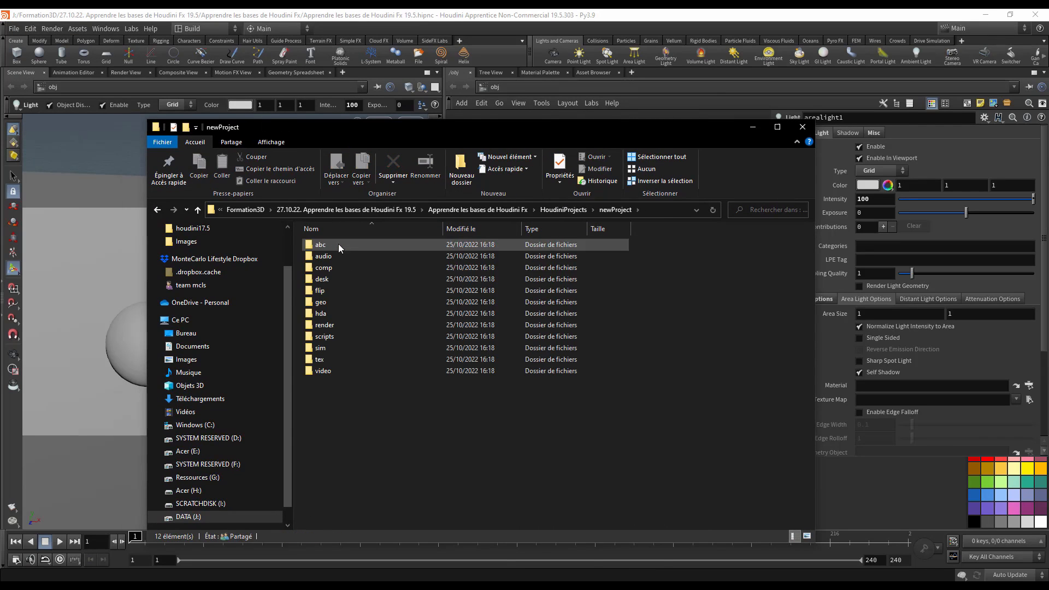
pyautogui.moveTo(382, 403); pyautogui.dragTo(339, 244)
pyautogui.click(368, 407)
pyautogui.click(802, 127)
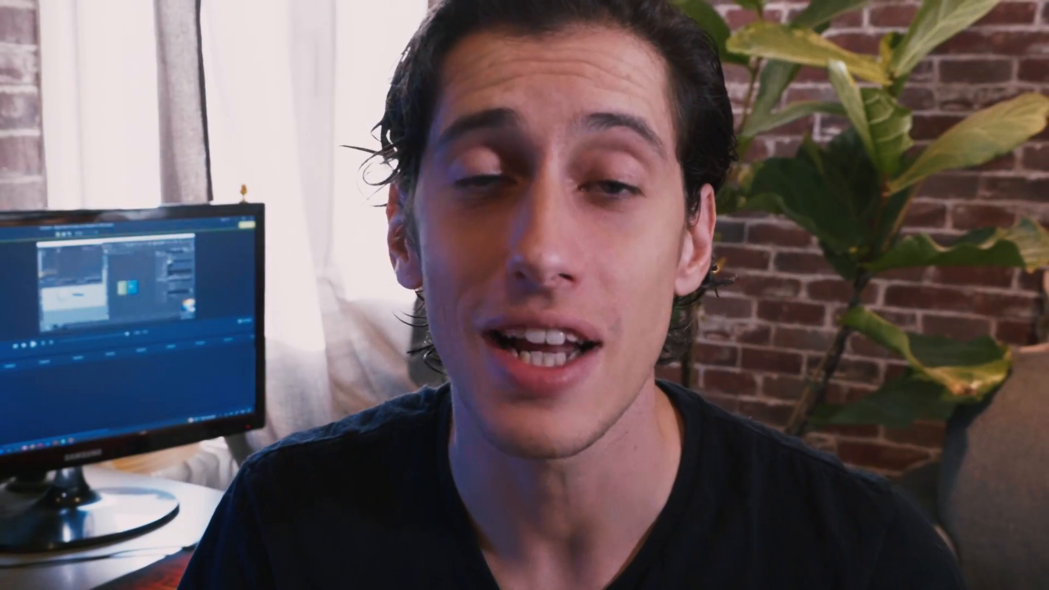